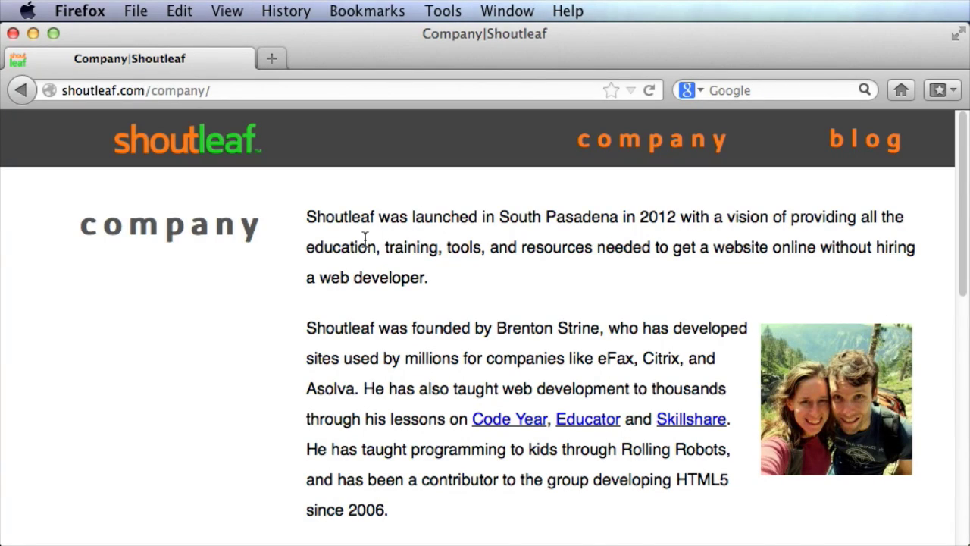
# Inspect the first paragraph (p element) of the Shoutleaf company page with Firefox's inspector.
pyautogui.rightClick(323, 217)
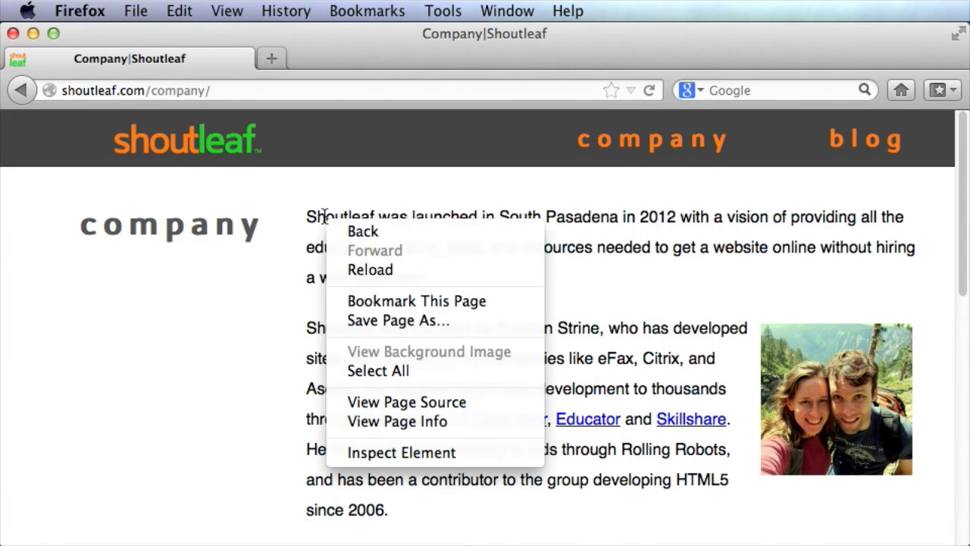
pyautogui.click(411, 454)
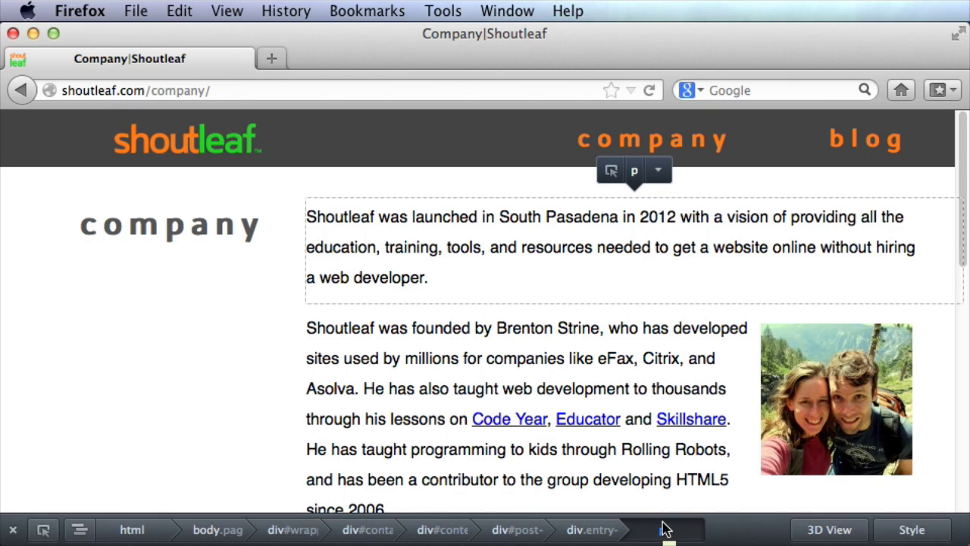
# Show the HTML markup and select div#post-51, div.entry-content, then the first paragraph again.
pyautogui.click(81, 531)
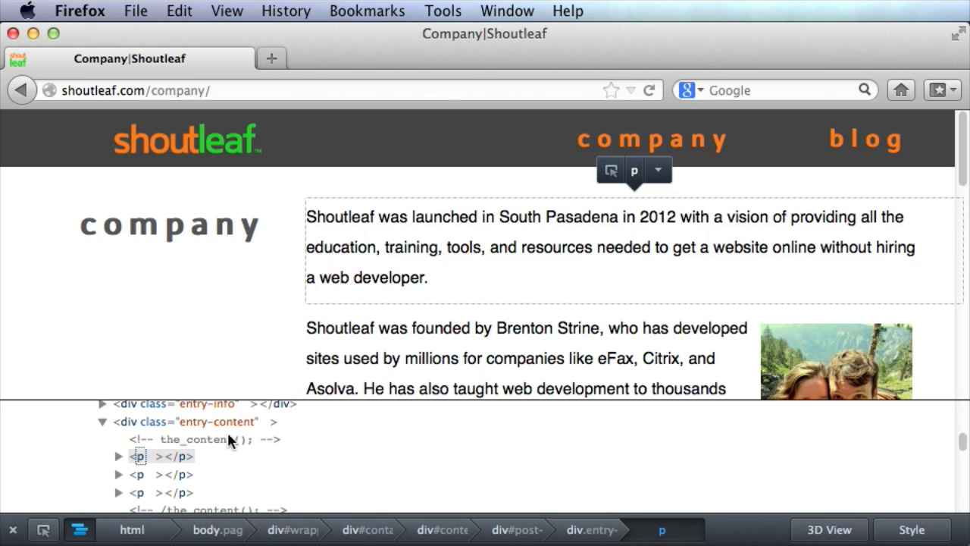
pyautogui.scroll(4, 252, 442)
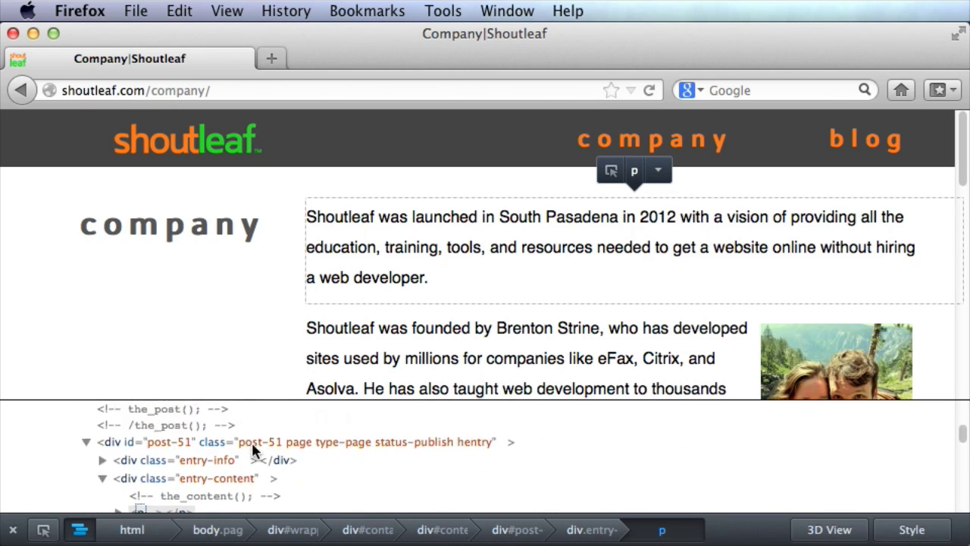
pyautogui.scroll(-2, 219, 435)
pyautogui.click(112, 451)
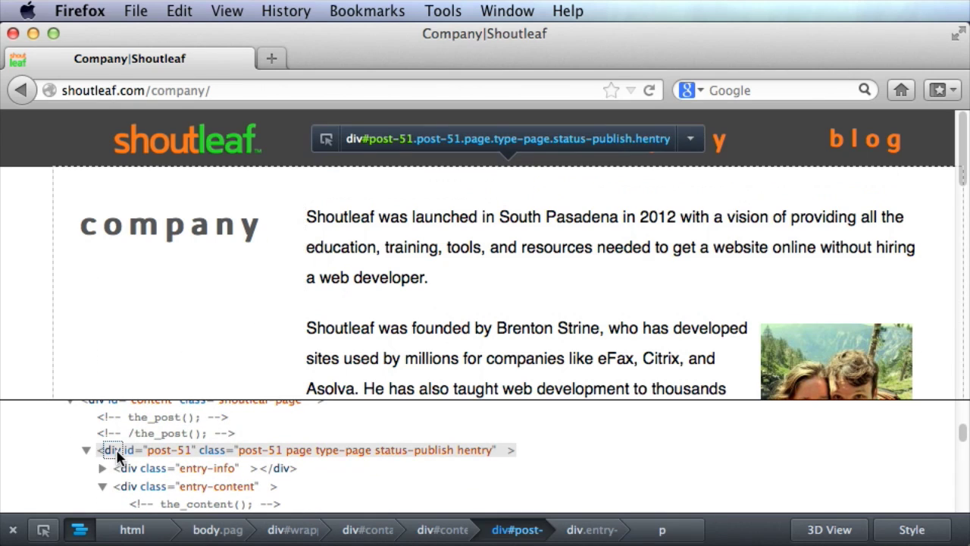
pyautogui.scroll(-1, 121, 458)
pyautogui.click(130, 478)
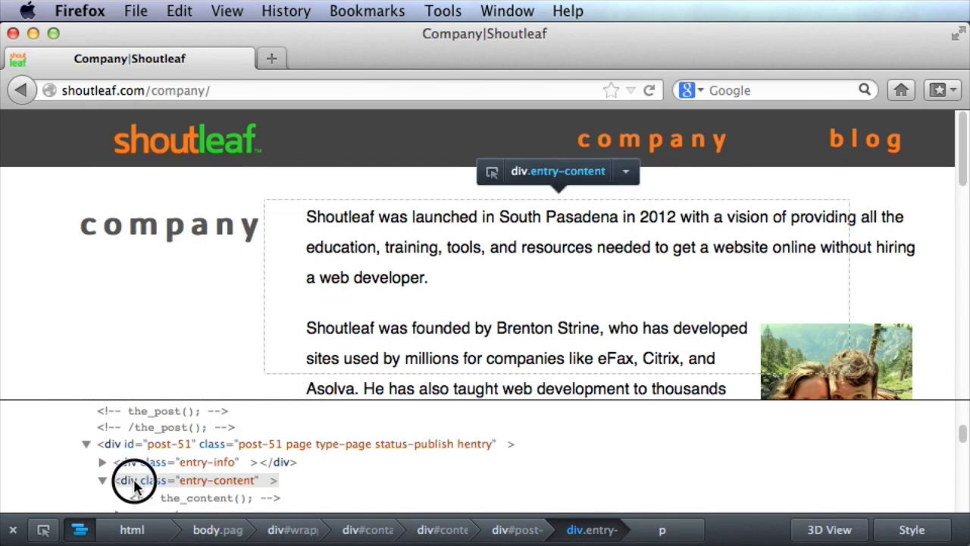
pyautogui.scroll(-2, 134, 470)
pyautogui.scroll(-2, 135, 465)
pyautogui.click(137, 444)
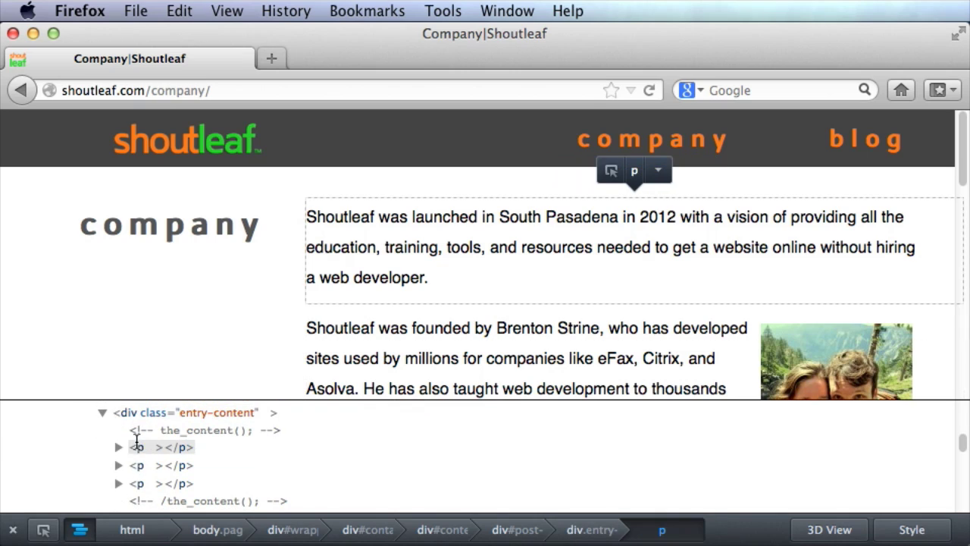
pyautogui.scroll(2, 137, 450)
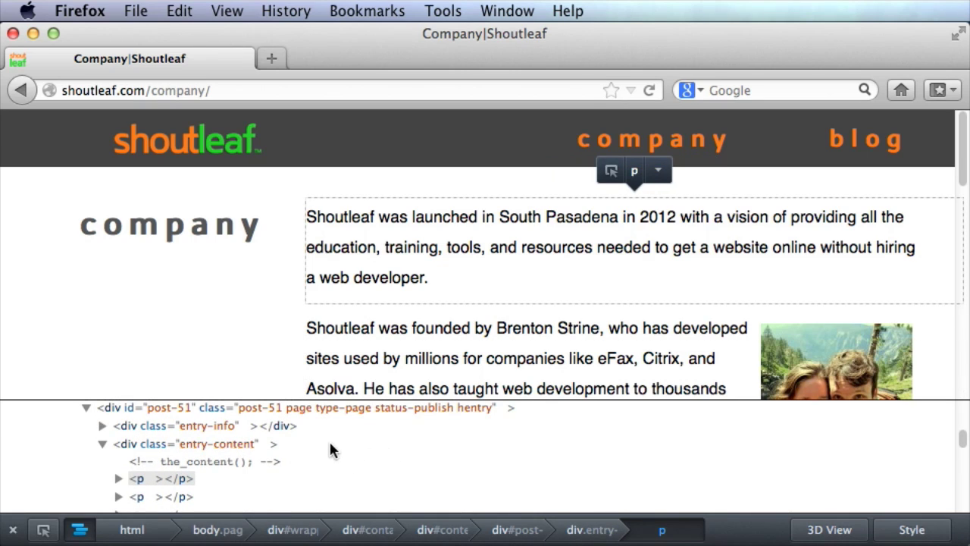
# Show the CSS rules, inspect the company heading, then switch to the root html element's rules.
pyautogui.click(911, 530)
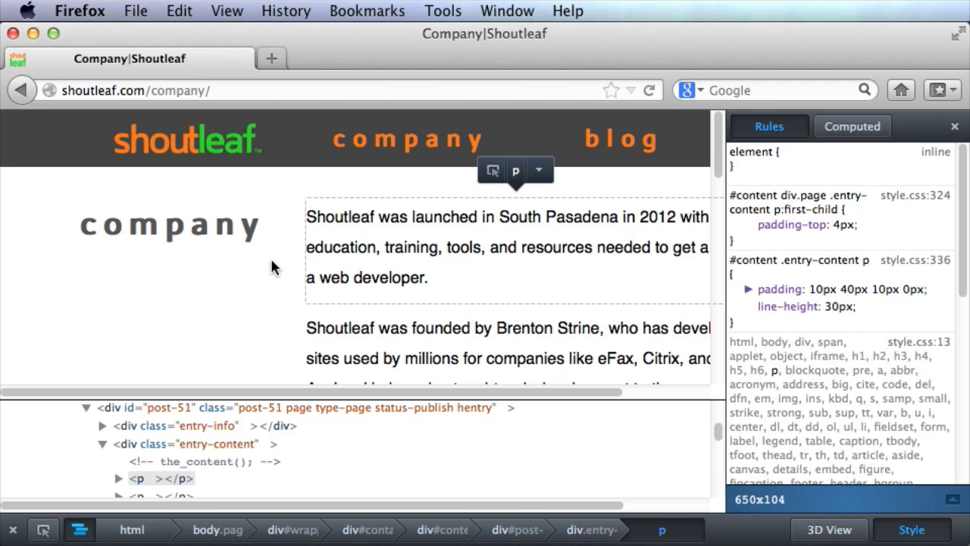
pyautogui.scroll(-1, 273, 267)
pyautogui.rightClick(143, 218)
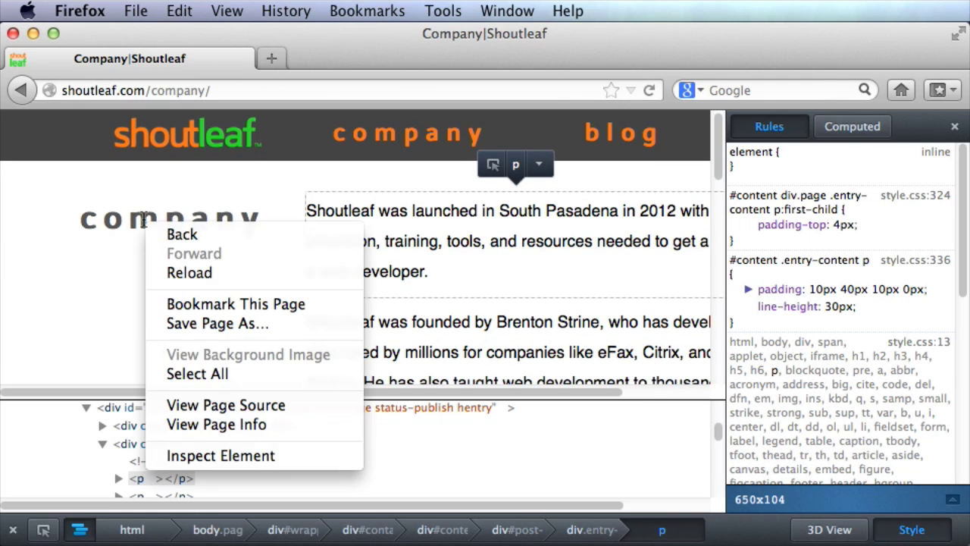
pyautogui.click(208, 454)
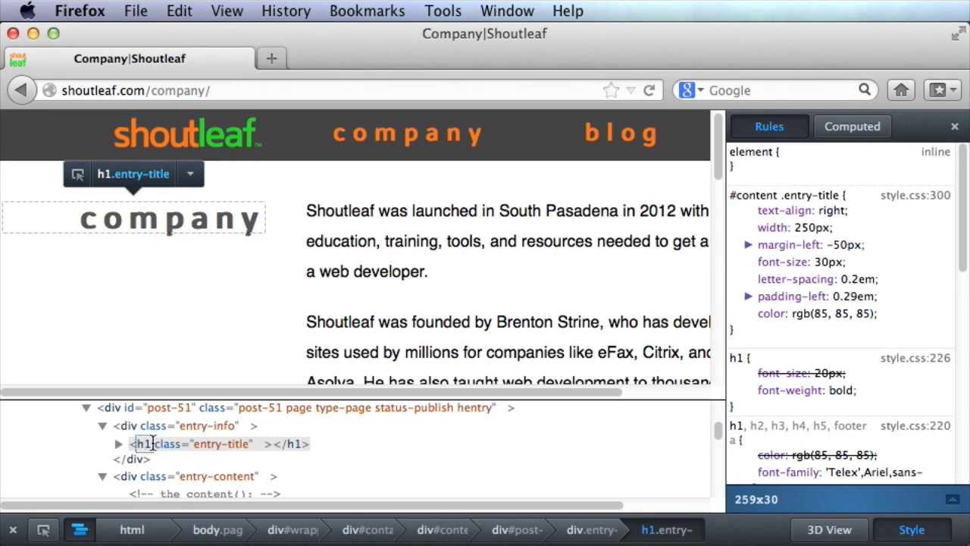
pyautogui.click(43, 529)
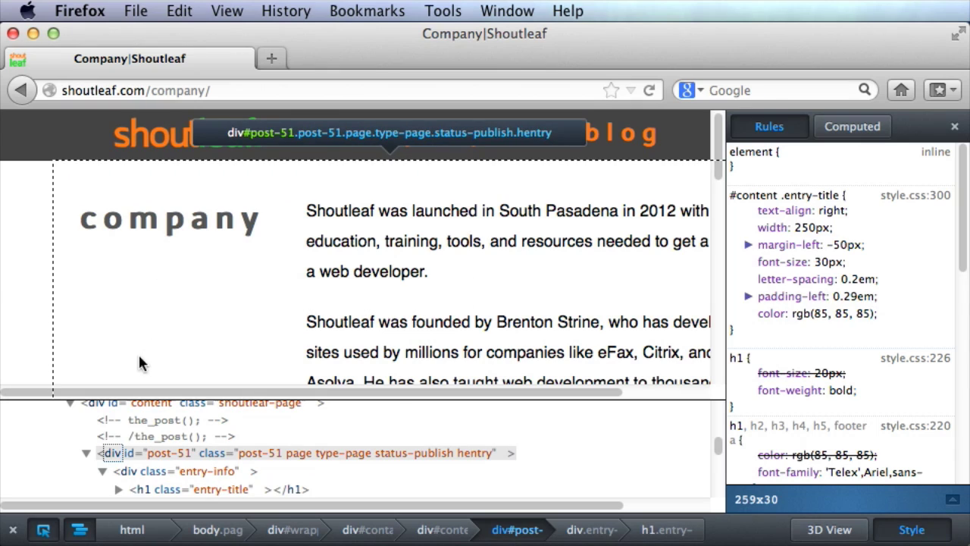
pyautogui.click(43, 530)
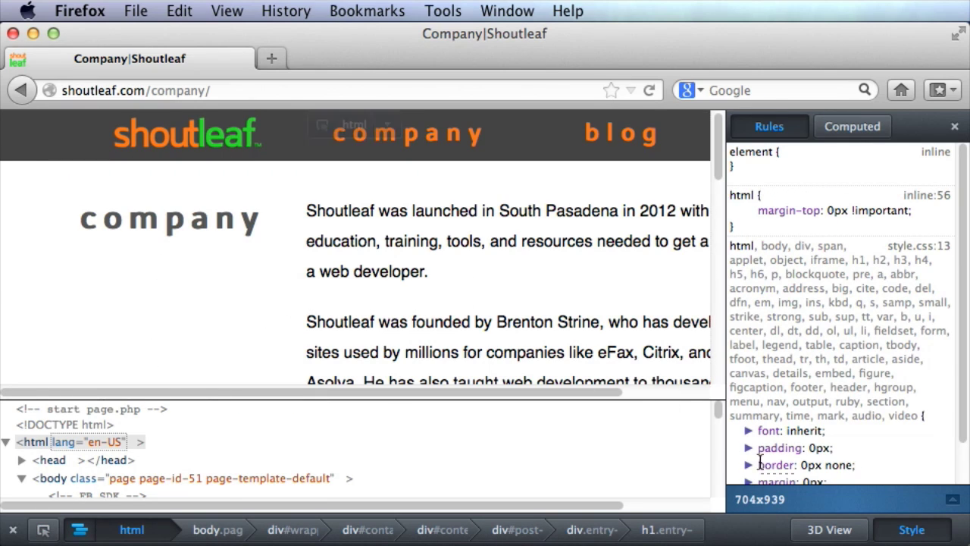
# Close the CSS and HTML views and rotate the page as a 3D layered view.
pyautogui.click(913, 533)
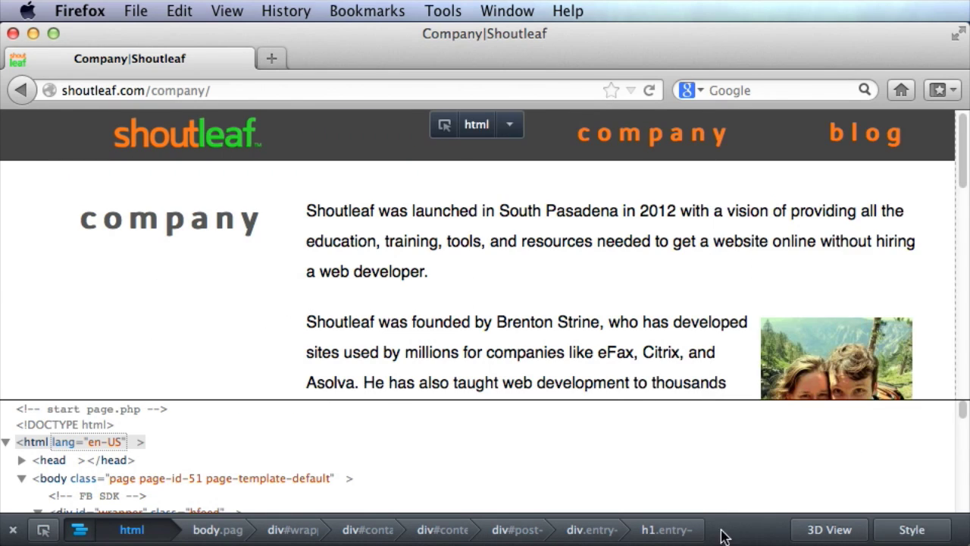
pyautogui.click(79, 530)
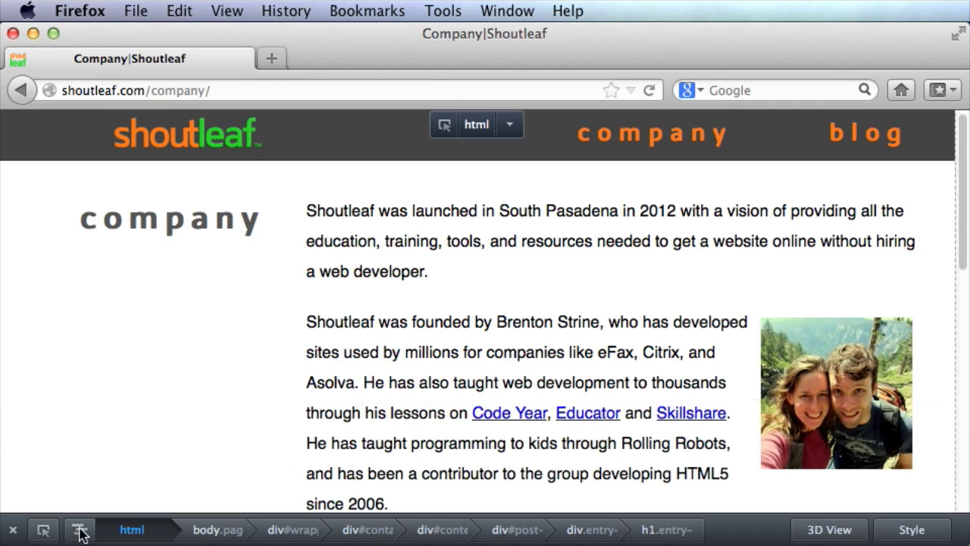
pyautogui.click(819, 531)
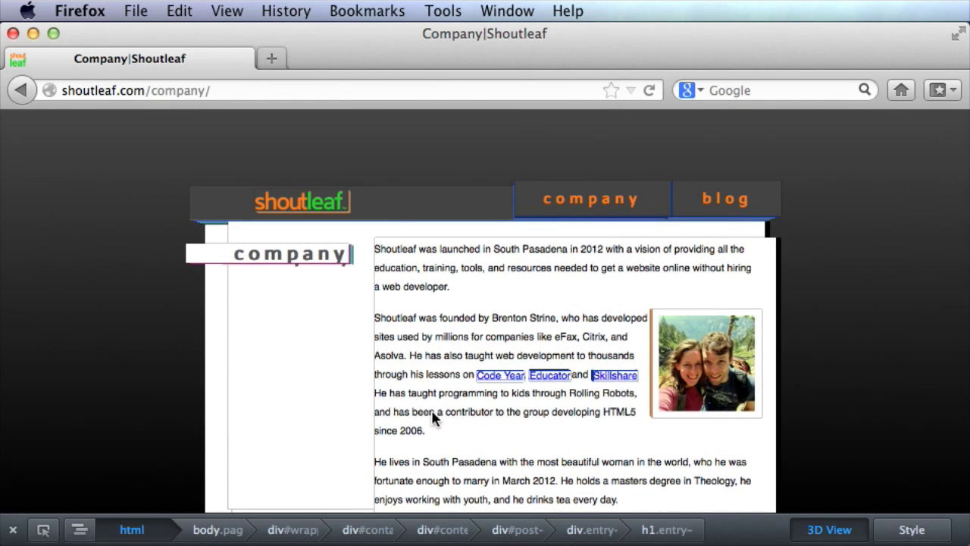
pyautogui.moveTo(436, 416); pyautogui.dragTo(596, 366)
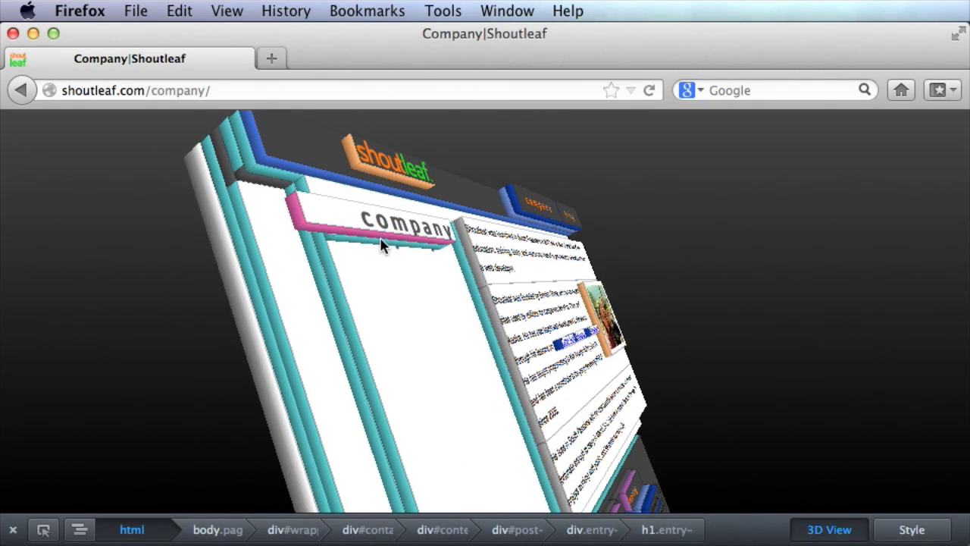
pyautogui.moveTo(455, 273); pyautogui.dragTo(466, 342)
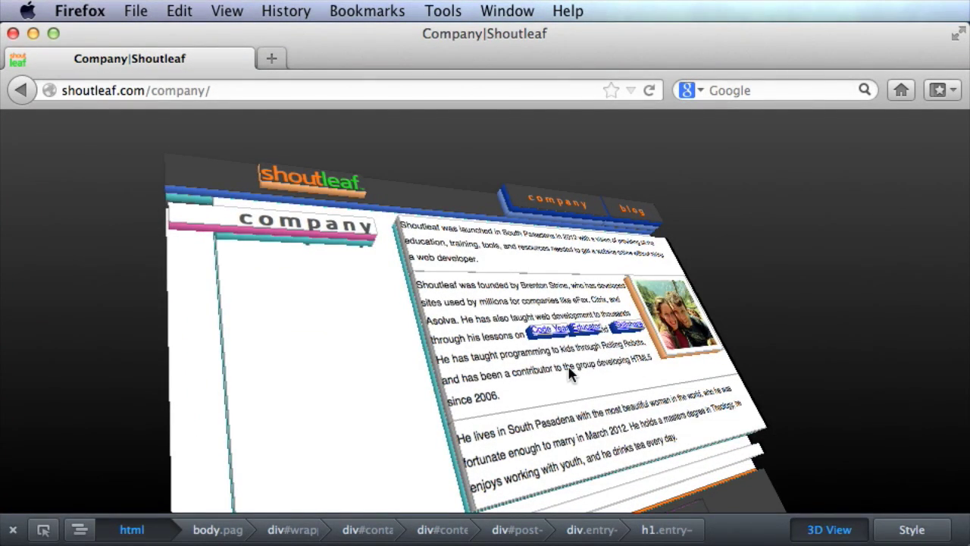
# Zoom into and tilt the 3D paragraph close-up, then return the page to flat view.
pyautogui.scroll(2, 570, 357)
pyautogui.scroll(5, 570, 357)
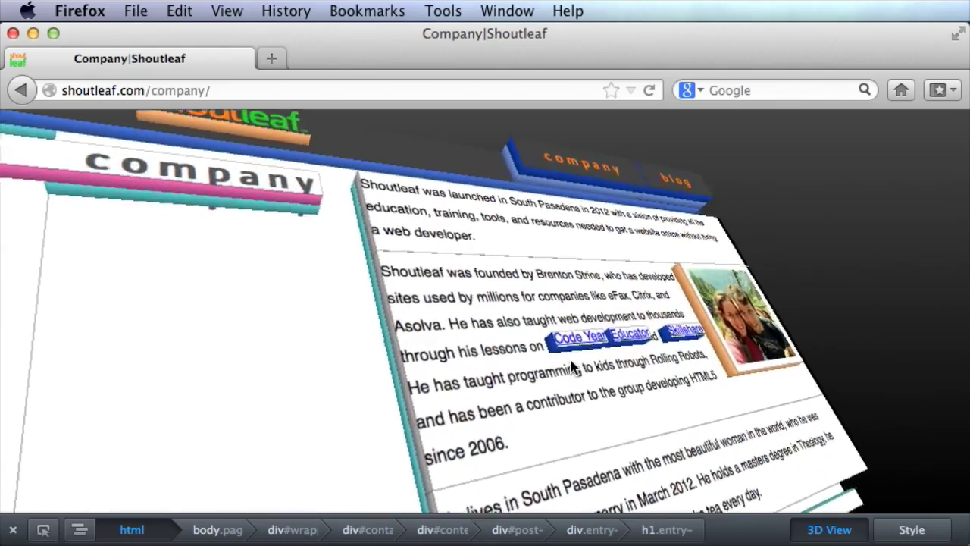
pyautogui.moveTo(614, 411); pyautogui.dragTo(529, 413)
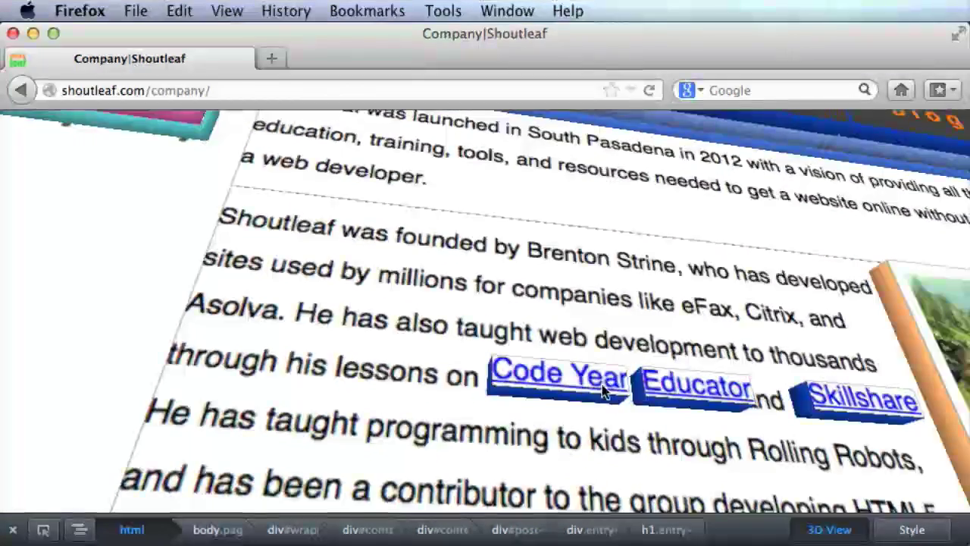
pyautogui.moveTo(671, 336); pyautogui.dragTo(691, 296)
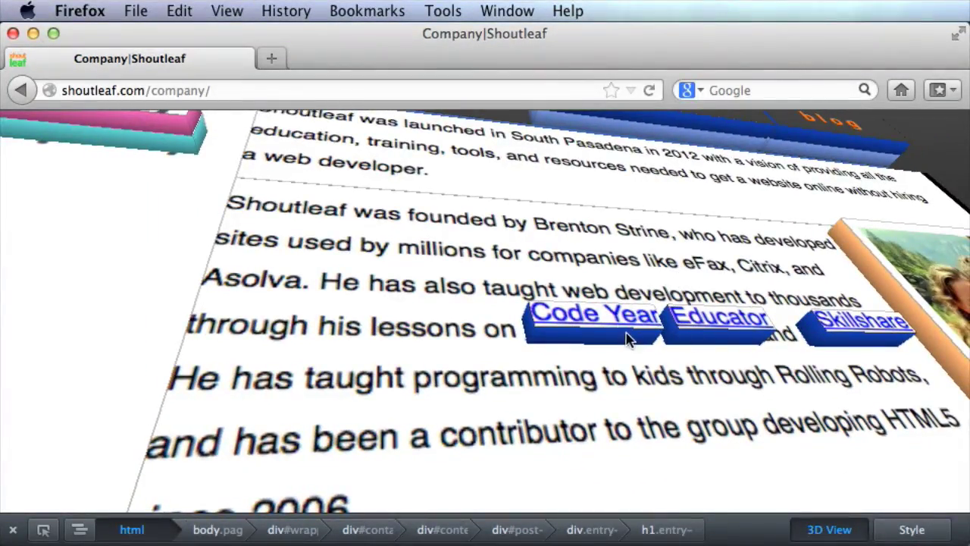
pyautogui.scroll(-2, 480, 336)
pyautogui.scroll(-5, 485, 328)
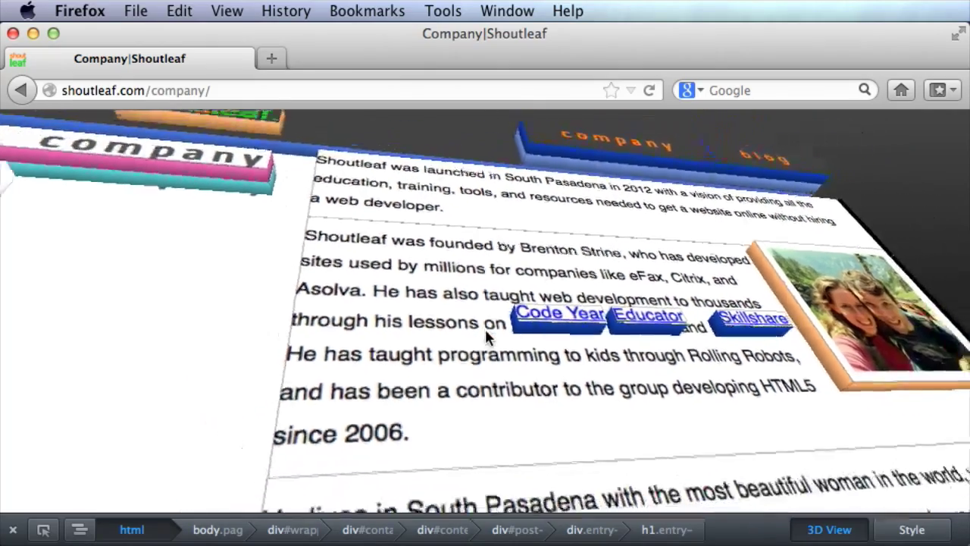
pyautogui.click(836, 531)
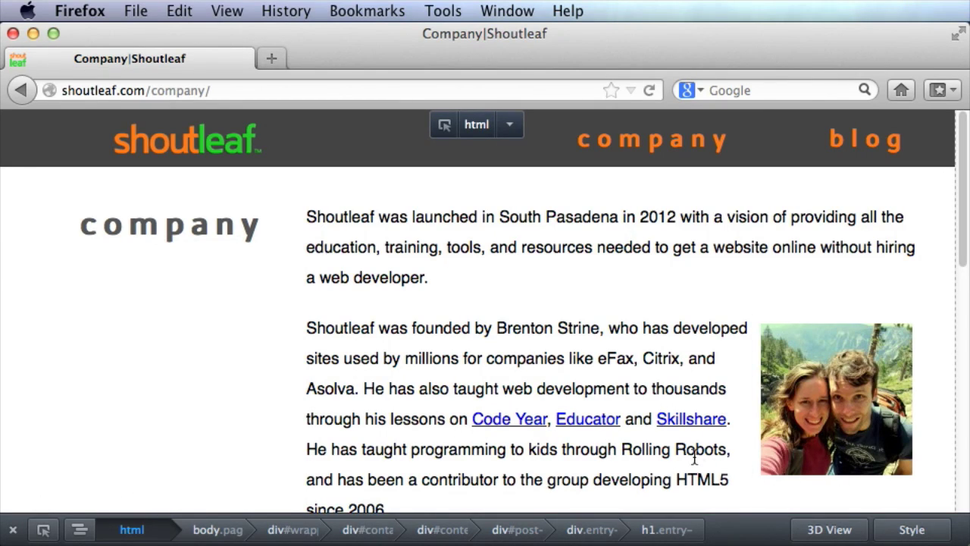
# Check the html node's operations list, then close the built-in inspector.
pyautogui.click(512, 129)
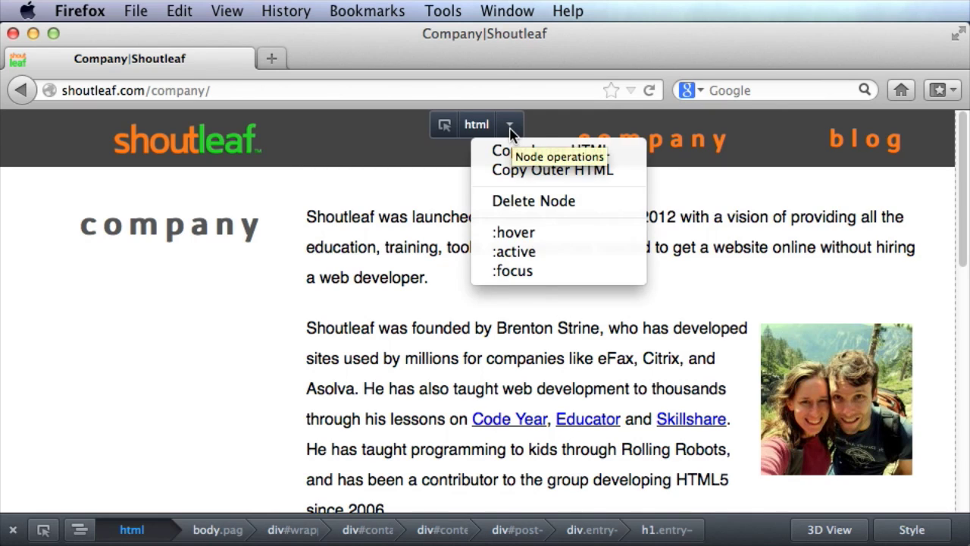
pyautogui.click(512, 128)
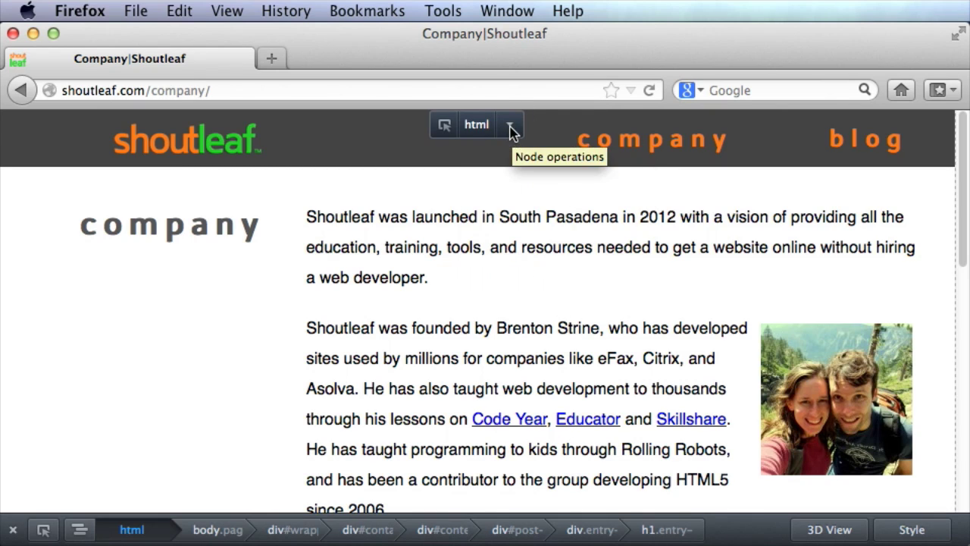
pyautogui.click(13, 530)
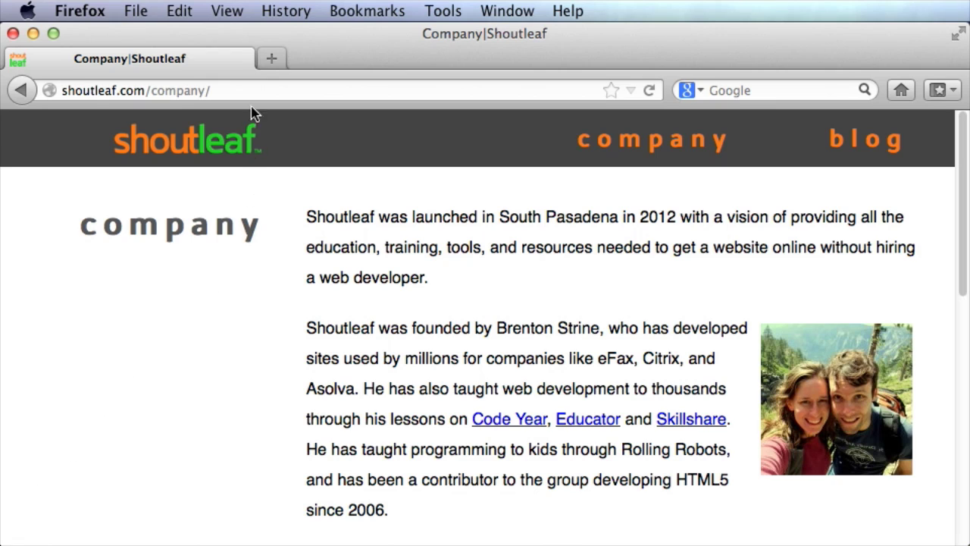
# Load getfirebug.com in a new tab and go to its Firebug download page.
pyautogui.click(272, 61)
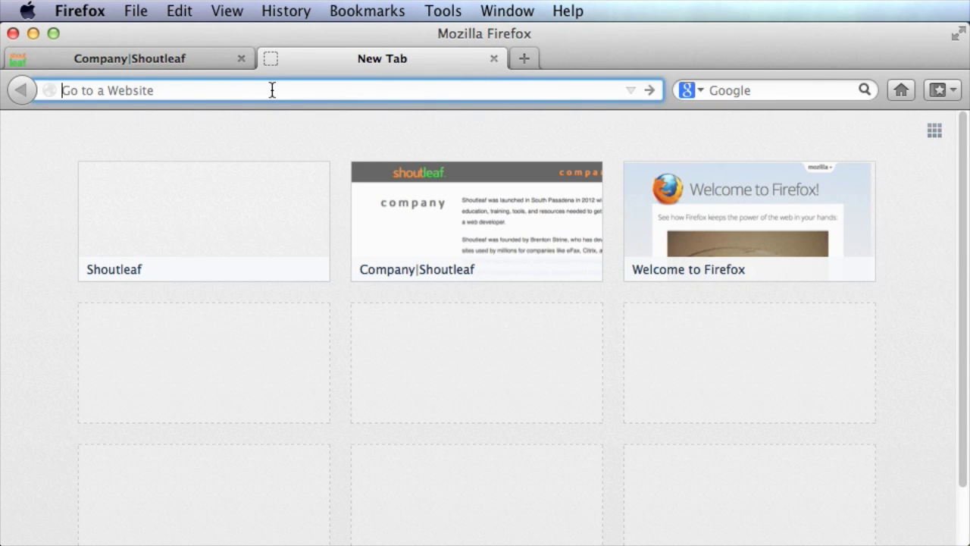
pyautogui.write('getfirebug.com/')
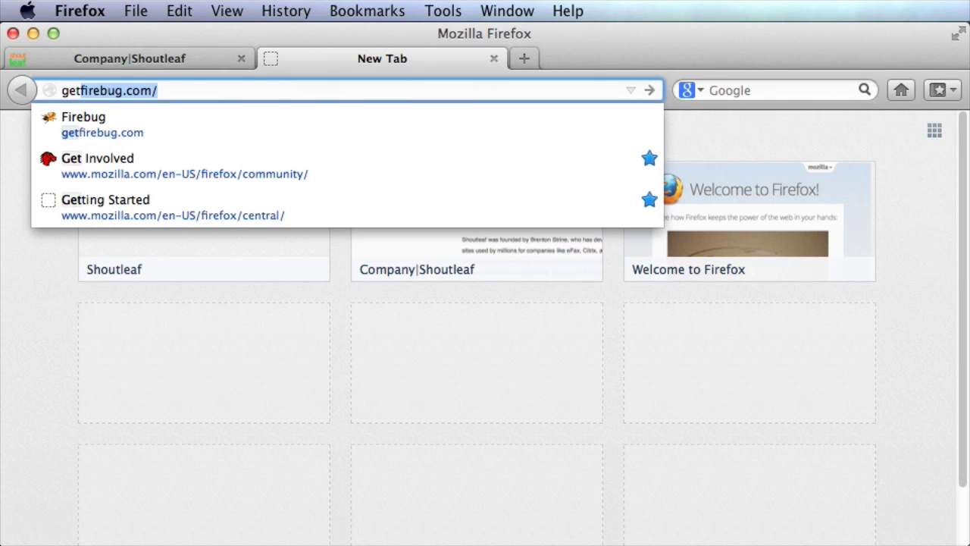
pyautogui.press('Down')
pyautogui.press('Return')
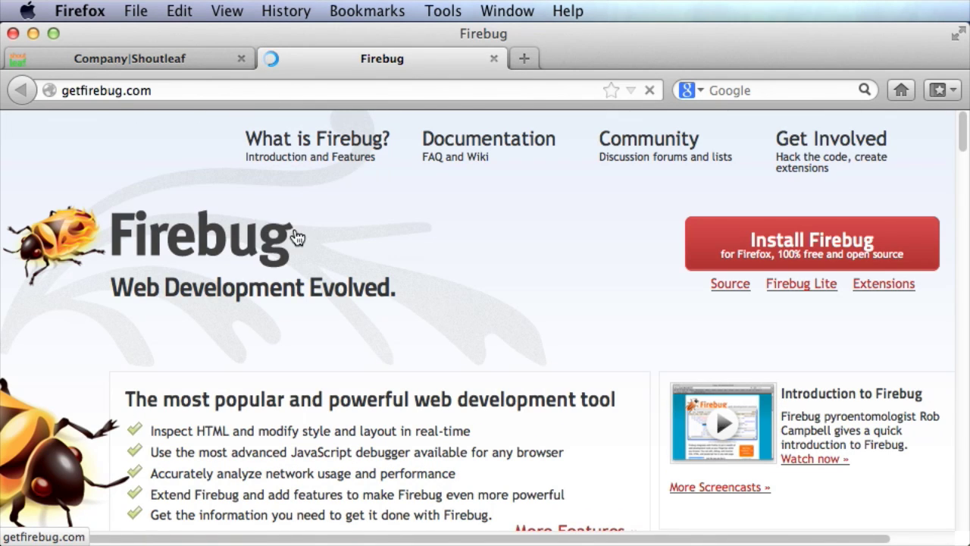
pyautogui.click(786, 250)
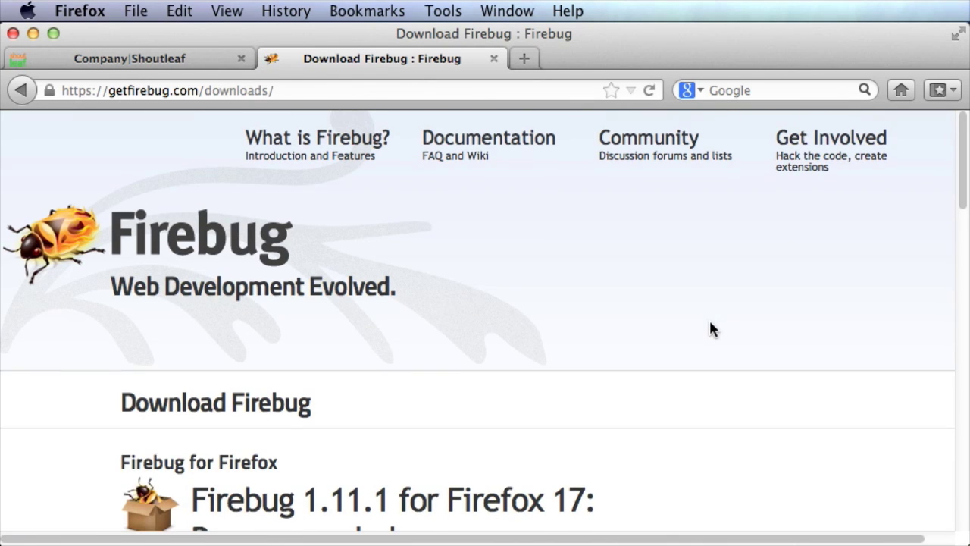
# Get the recommended Firebug 1.11.1 release, confirm installing the add-on, and close the add-ons tab.
pyautogui.scroll(-5, 710, 328)
pyautogui.scroll(-1, 714, 326)
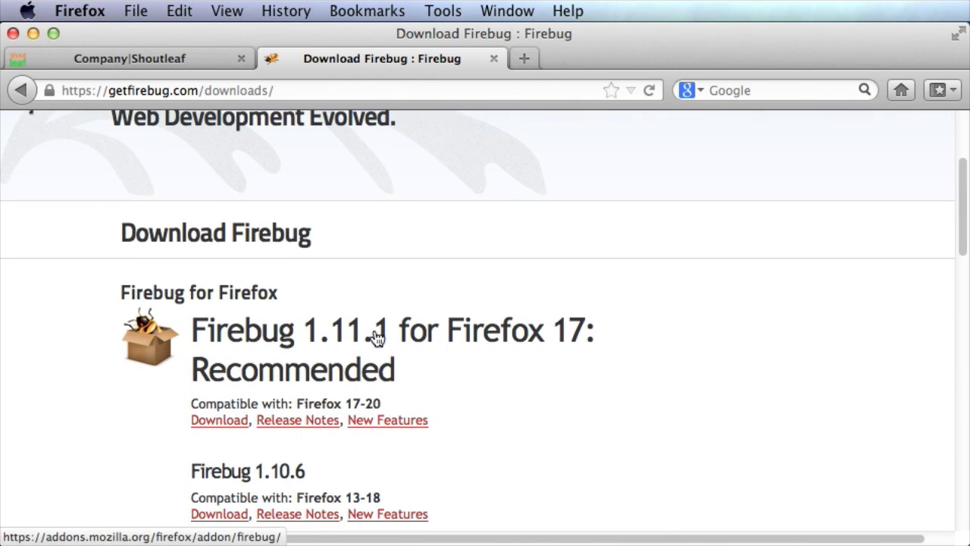
pyautogui.click(238, 426)
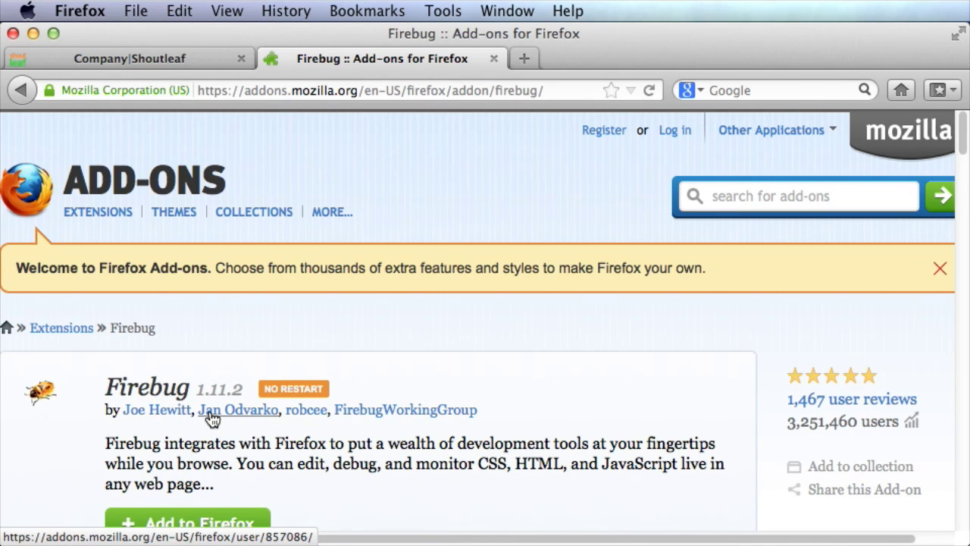
pyautogui.scroll(-2, 213, 419)
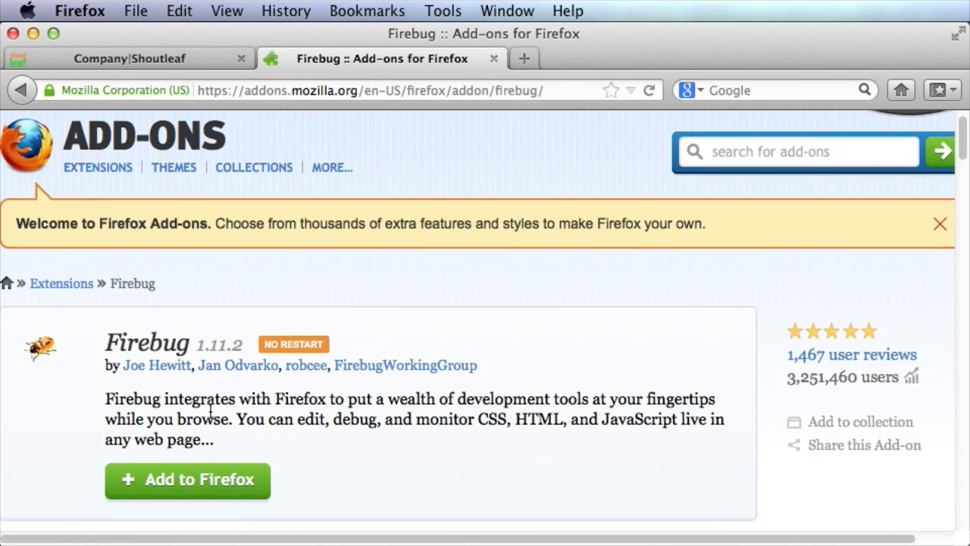
pyautogui.scroll(-1, 211, 413)
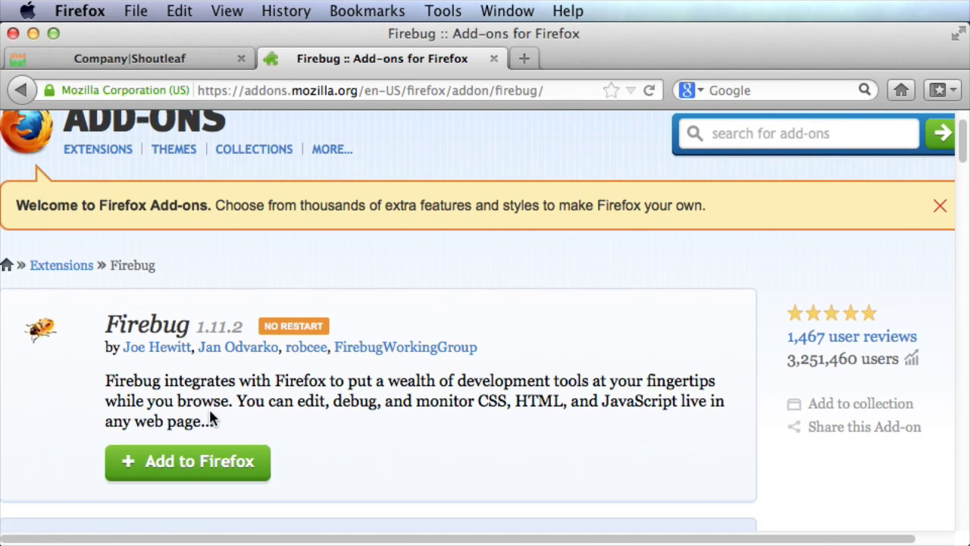
pyautogui.click(225, 473)
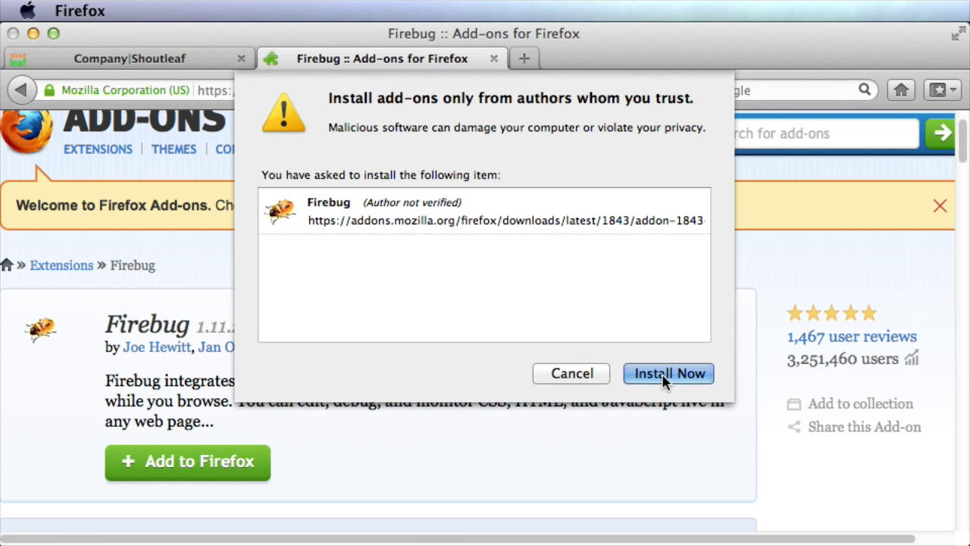
pyautogui.click(662, 375)
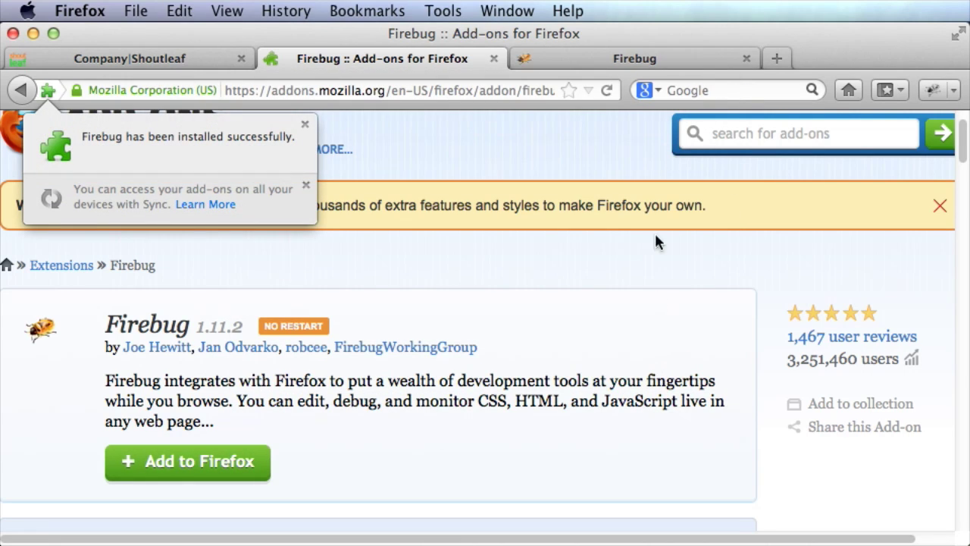
pyautogui.click(493, 58)
# Close the Firebug welcome tab and inspect the first paragraph with Firebug.
pyautogui.click(493, 59)
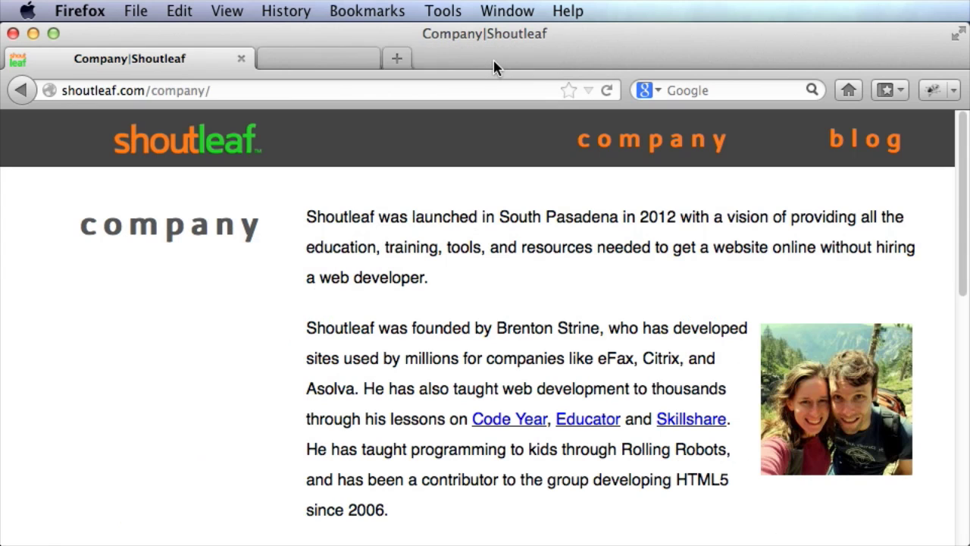
pyautogui.rightClick(329, 216)
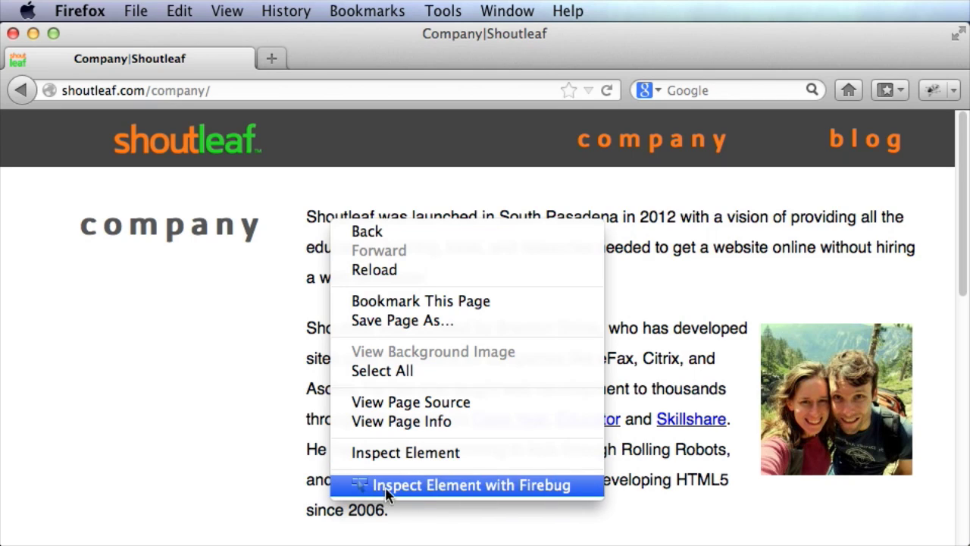
pyautogui.click(541, 491)
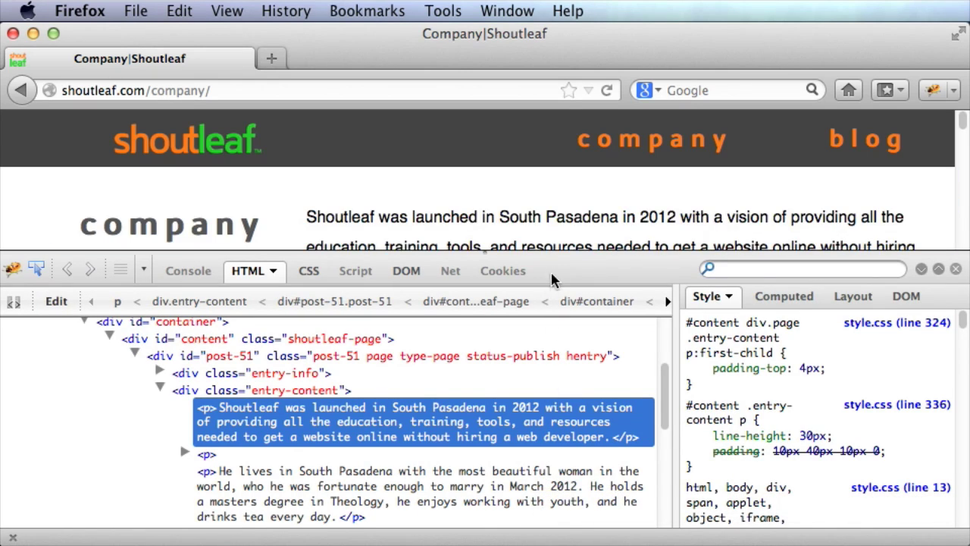
# Review the paragraph's computed font properties and style rule display options in Firebug.
pyautogui.moveTo(559, 251); pyautogui.dragTo(559, 269)
pyautogui.scroll(4, 139, 397)
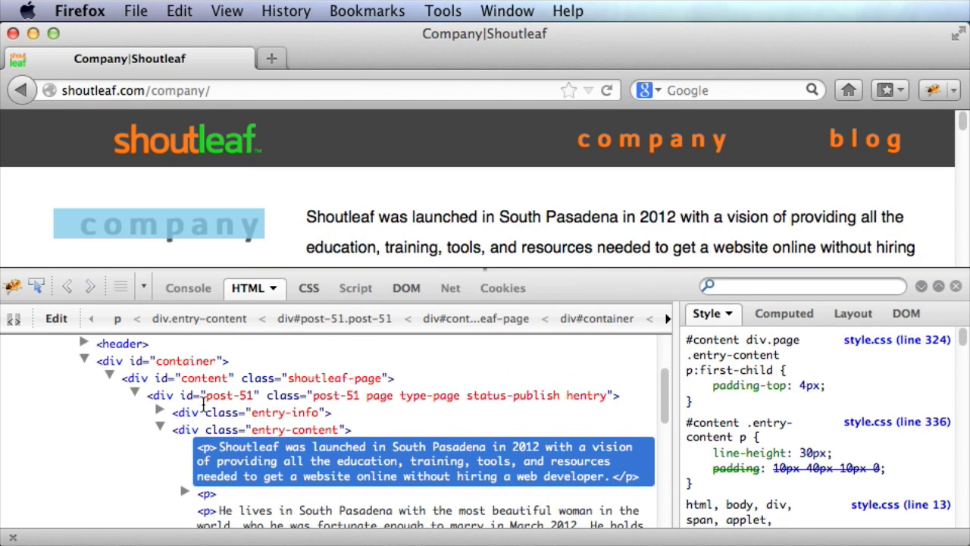
pyautogui.scroll(1, 140, 397)
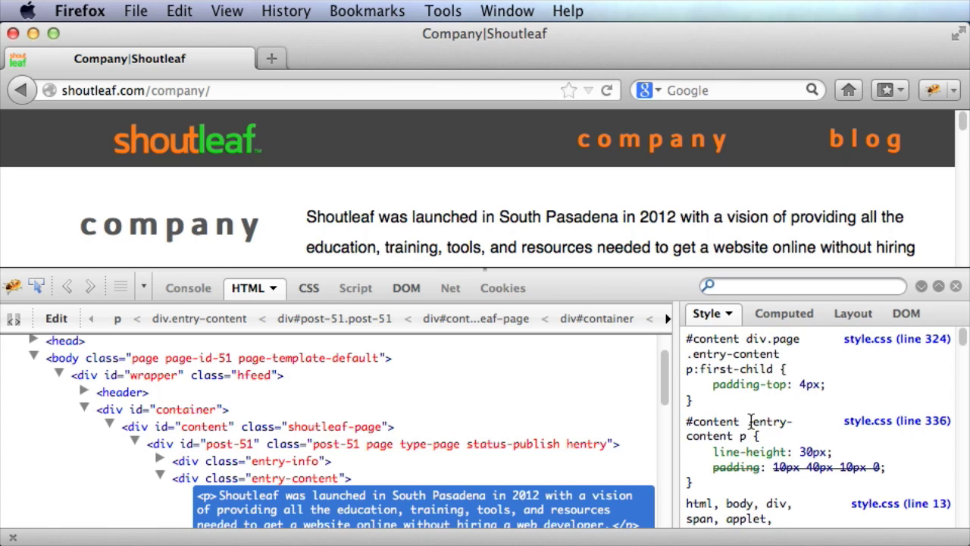
pyautogui.scroll(-1, 750, 432)
pyautogui.click(774, 313)
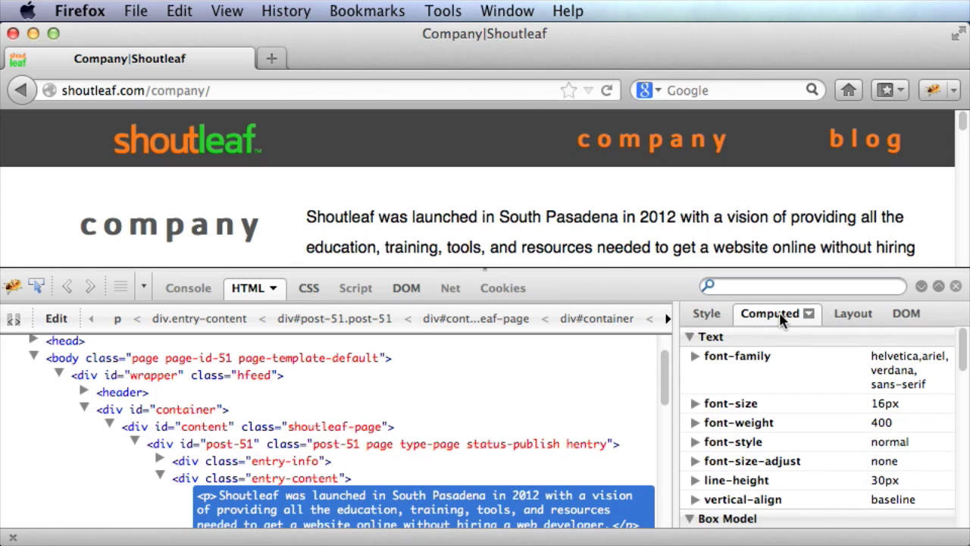
pyautogui.click(704, 314)
pyautogui.click(729, 314)
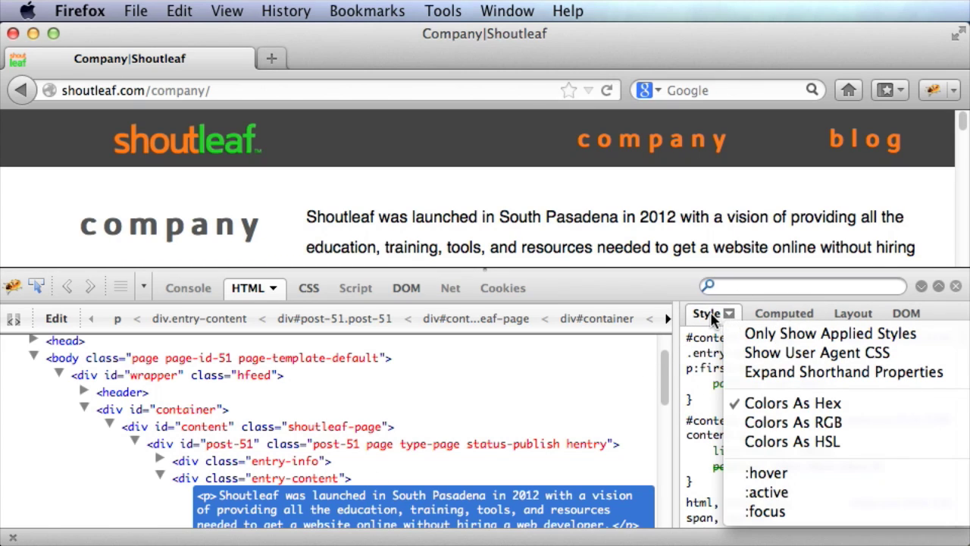
pyautogui.click(729, 314)
# Collapse the body and html nodes, then pick the opening paragraph on the page.
pyautogui.click(52, 357)
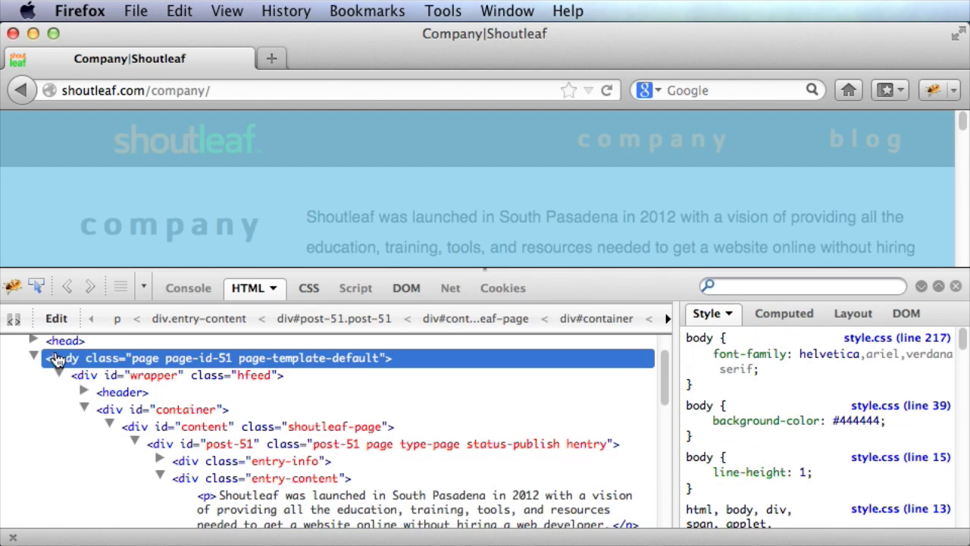
pyautogui.click(33, 356)
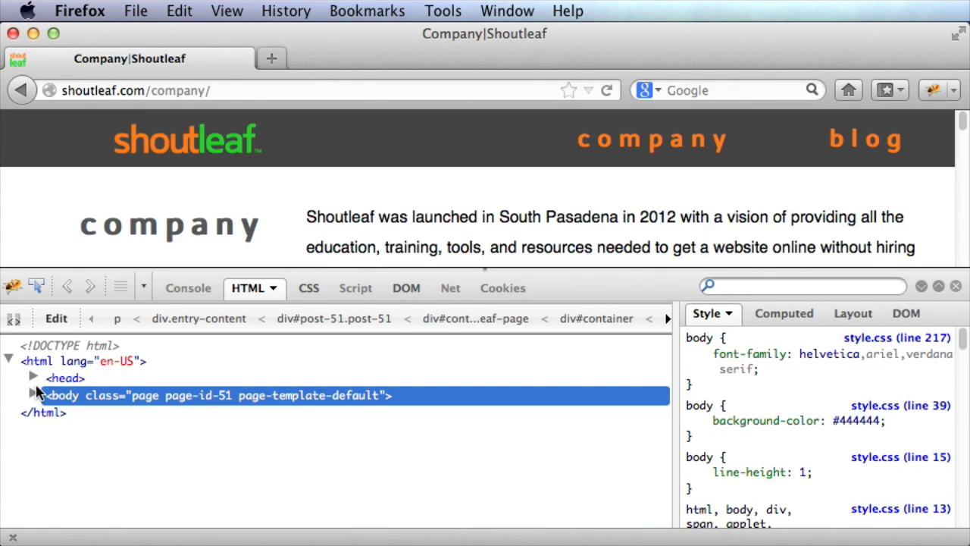
pyautogui.click(8, 361)
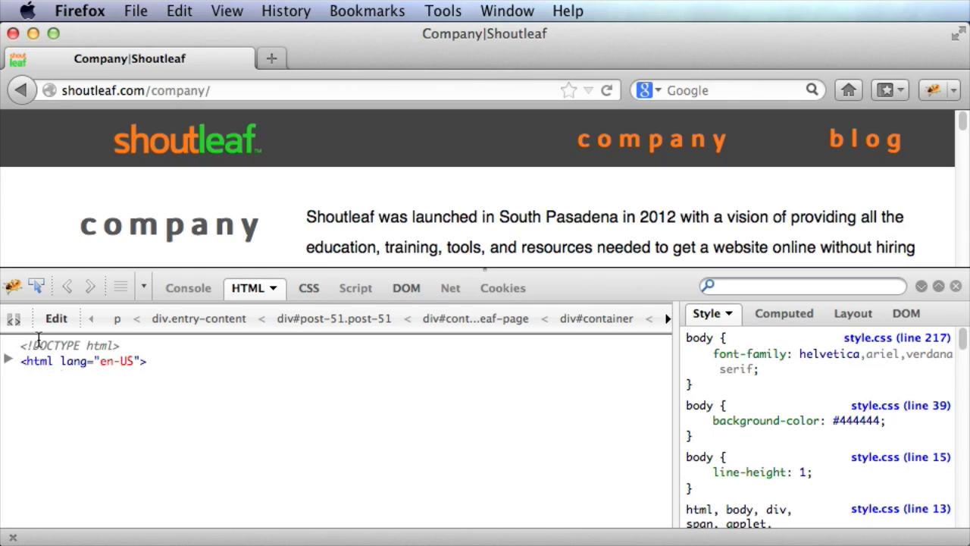
pyautogui.click(37, 289)
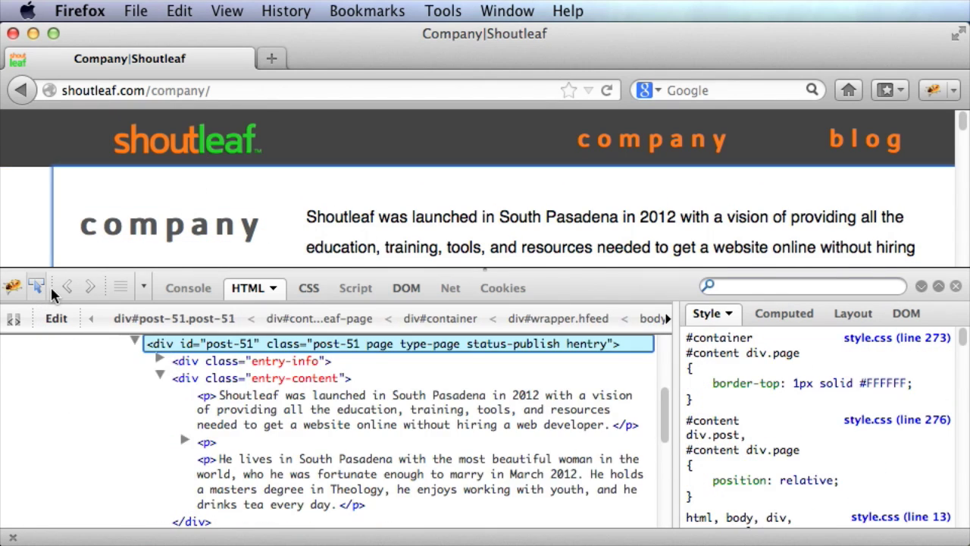
pyautogui.click(888, 241)
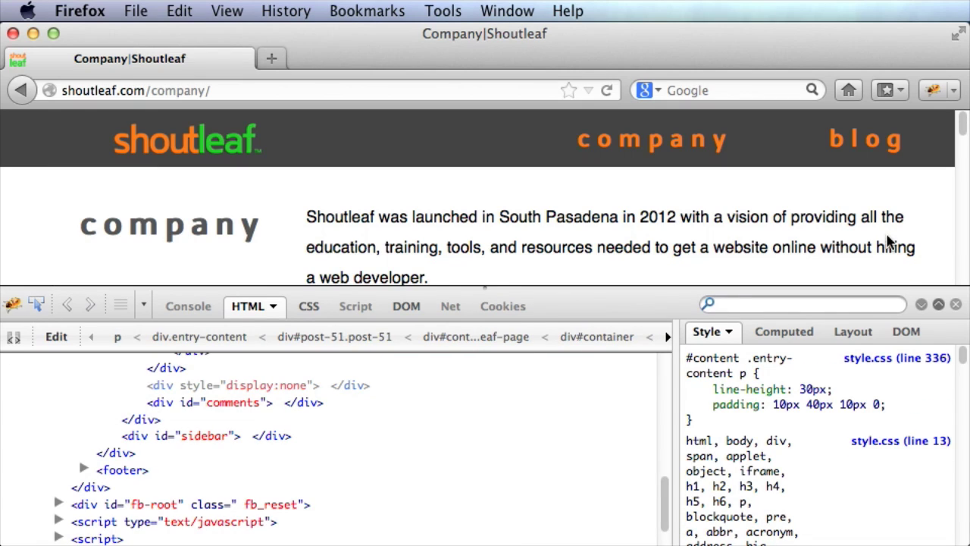
# Detach Firebug into its own window, move it left, dock it back, then close Firebug.
pyautogui.click(938, 305)
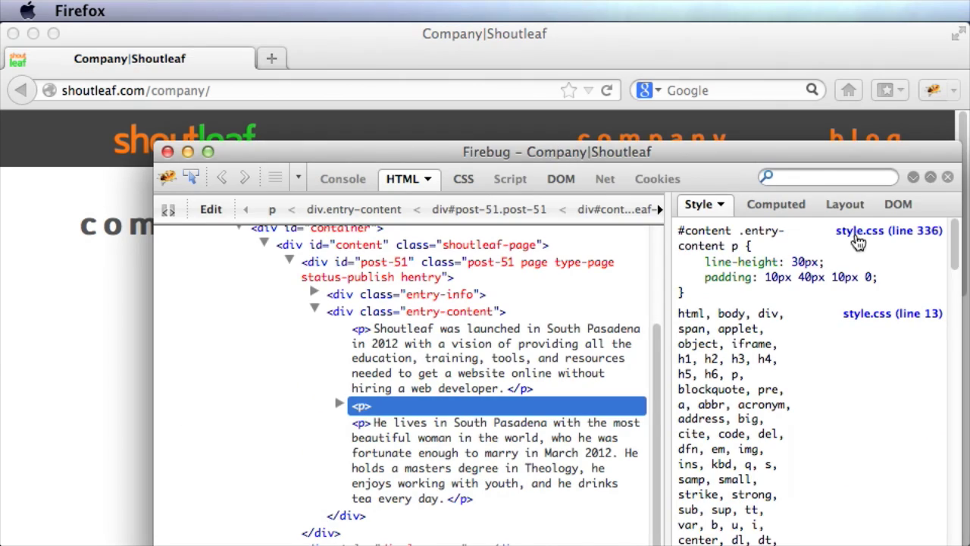
pyautogui.moveTo(751, 161); pyautogui.dragTo(615, 182)
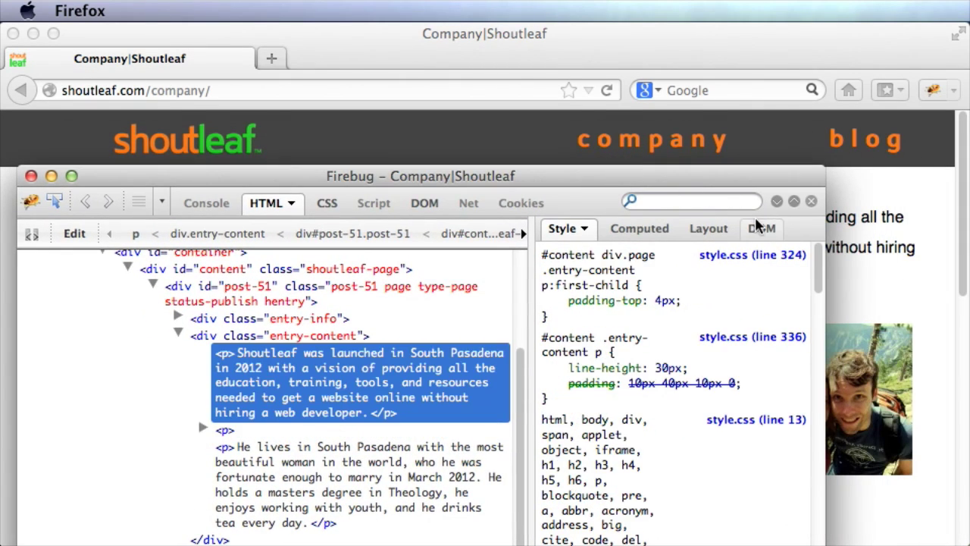
pyautogui.click(794, 203)
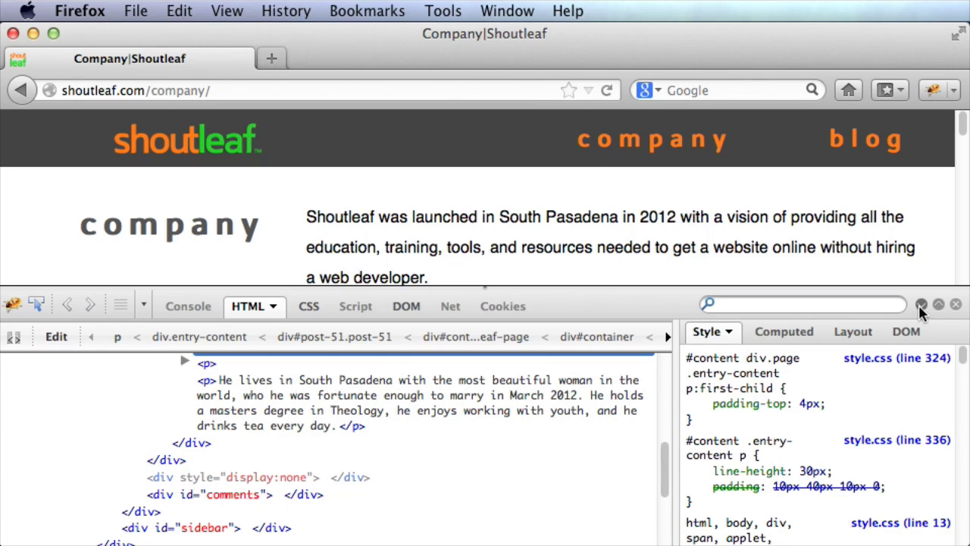
pyautogui.click(957, 305)
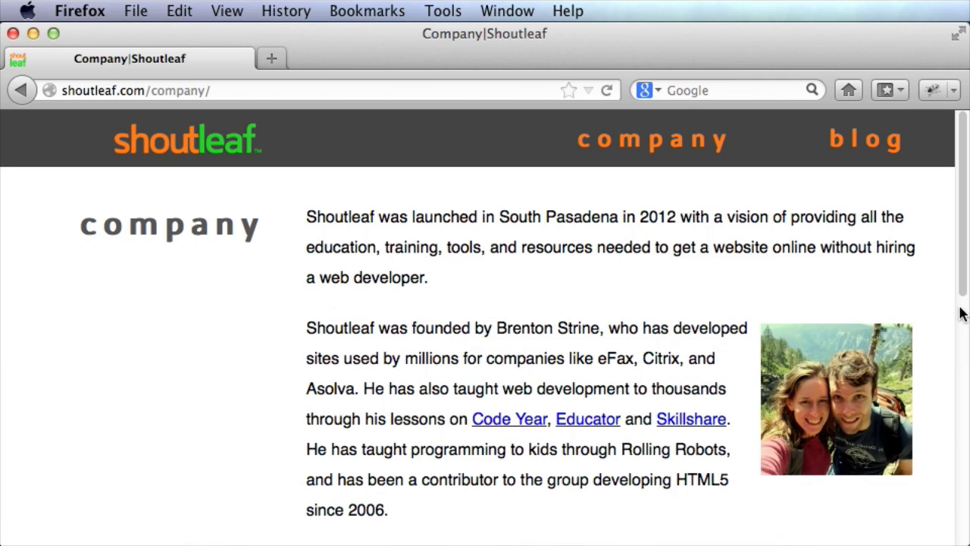
pyautogui.rightClick(374, 257)
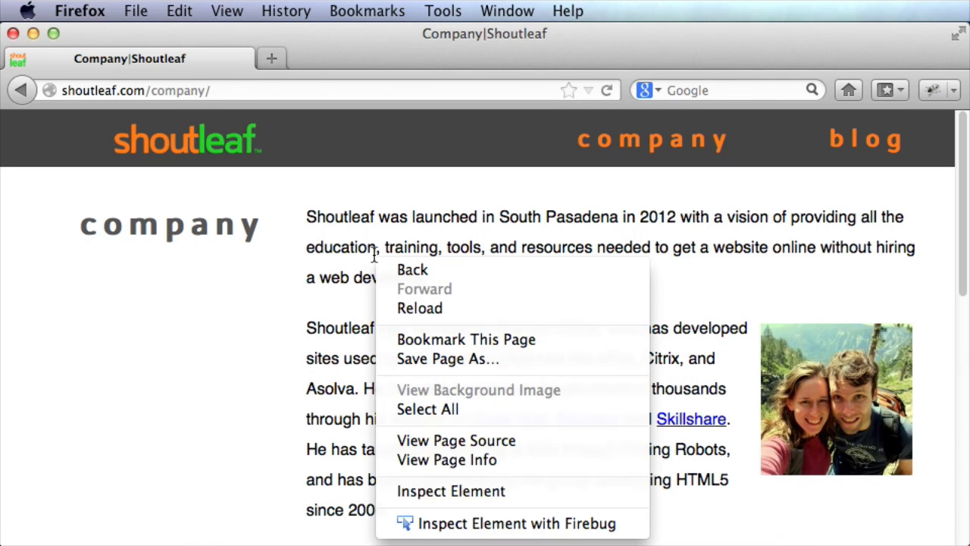
pyautogui.click(473, 530)
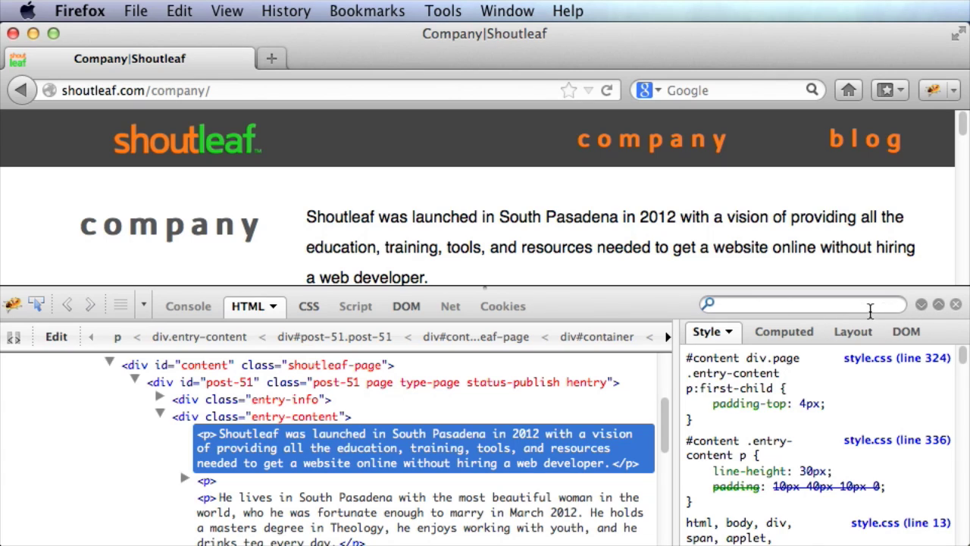
pyautogui.click(13, 304)
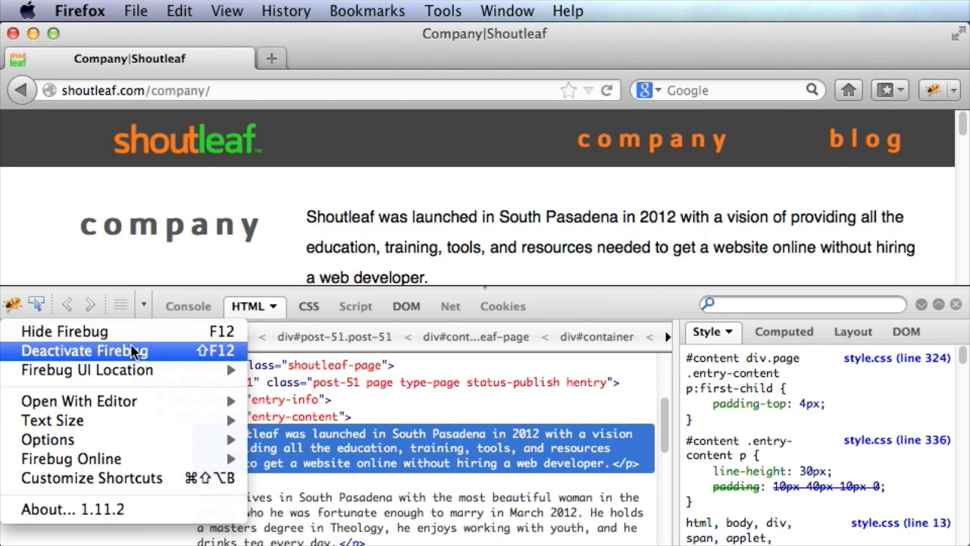
pyautogui.click(17, 307)
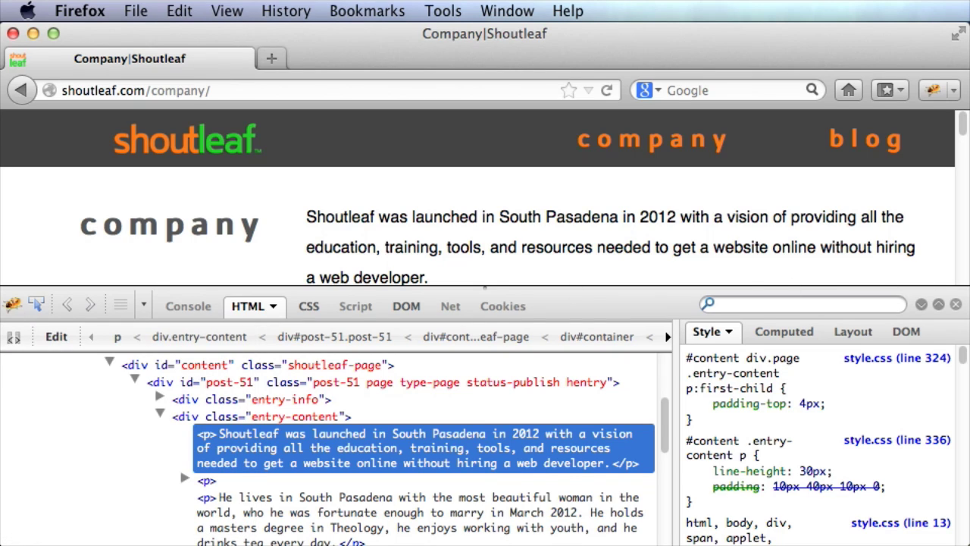
pyautogui.click(956, 304)
pyautogui.rightClick(359, 255)
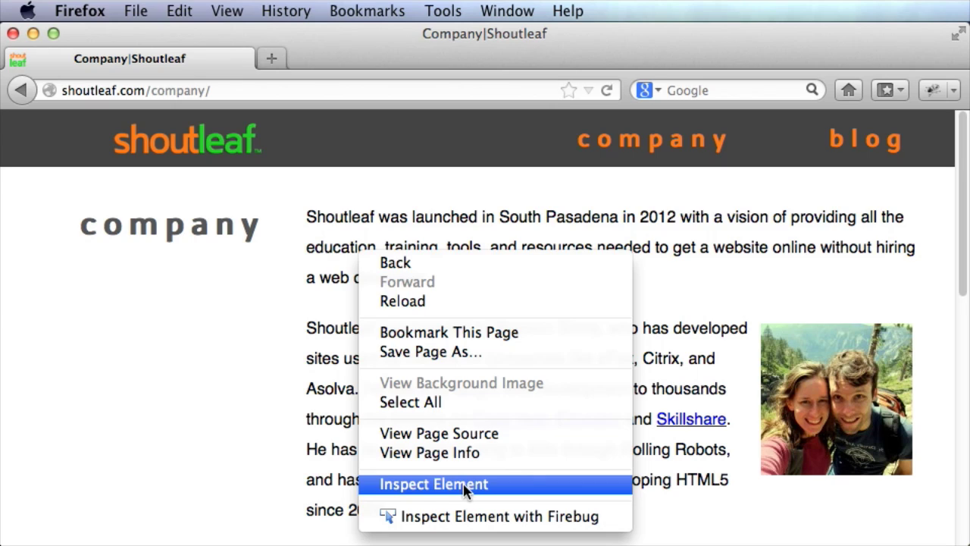
pyautogui.click(575, 519)
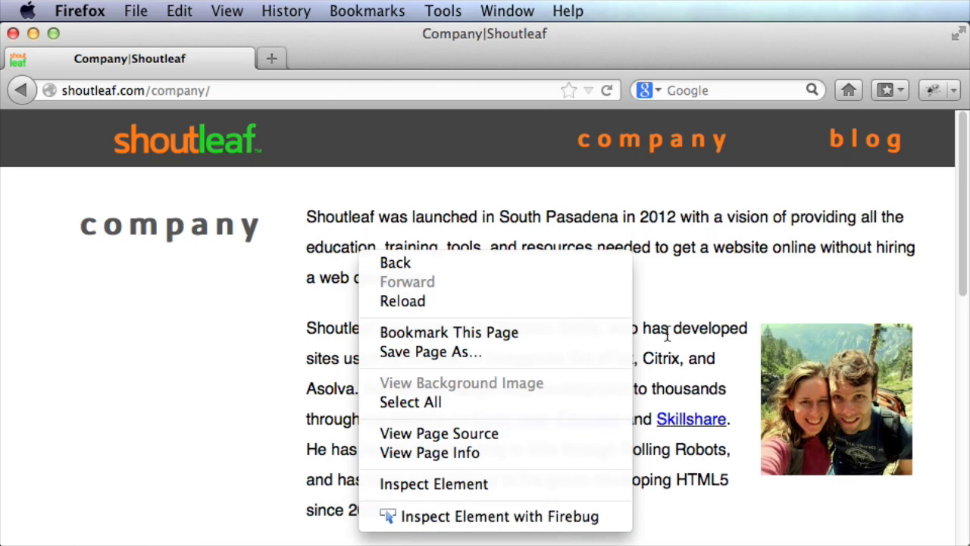
pyautogui.rightClick(345, 258)
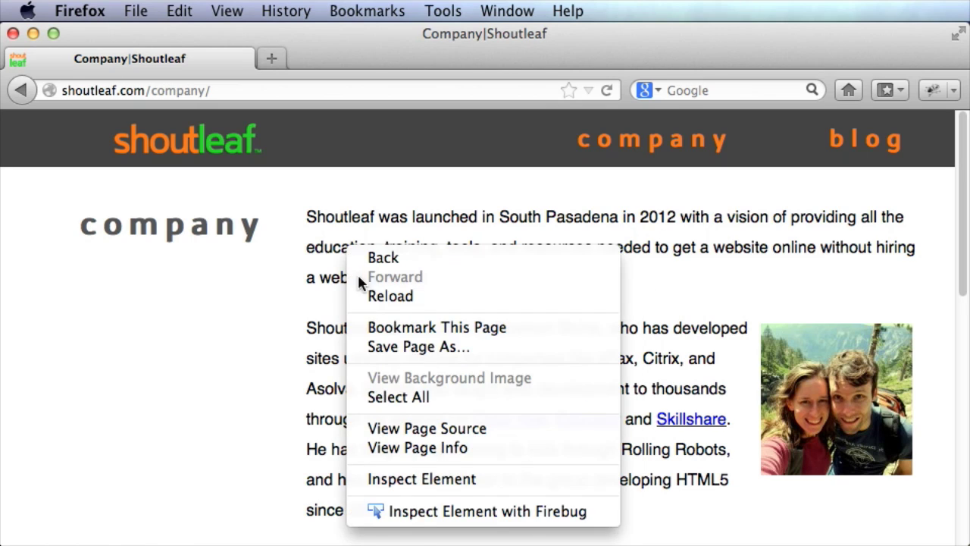
pyautogui.click(427, 484)
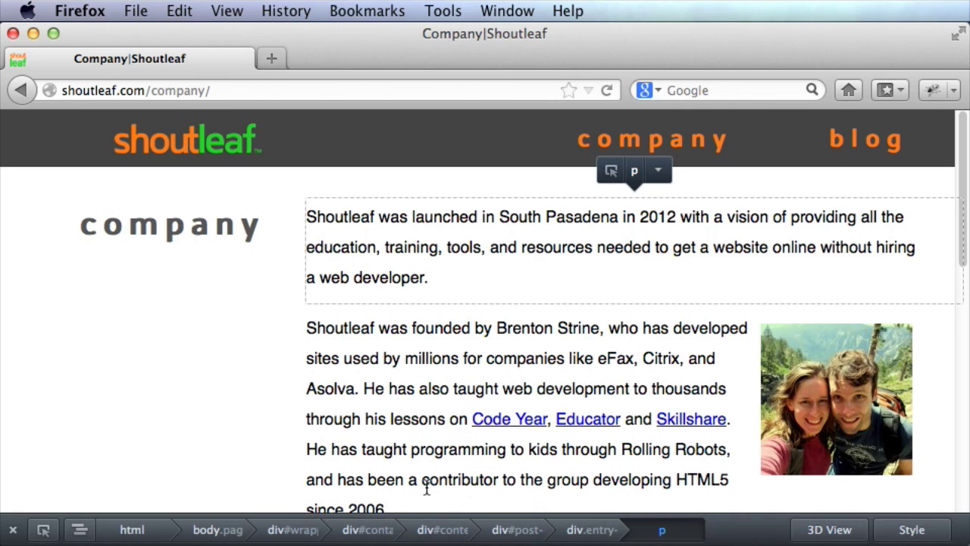
pyautogui.click(80, 529)
pyautogui.click(879, 538)
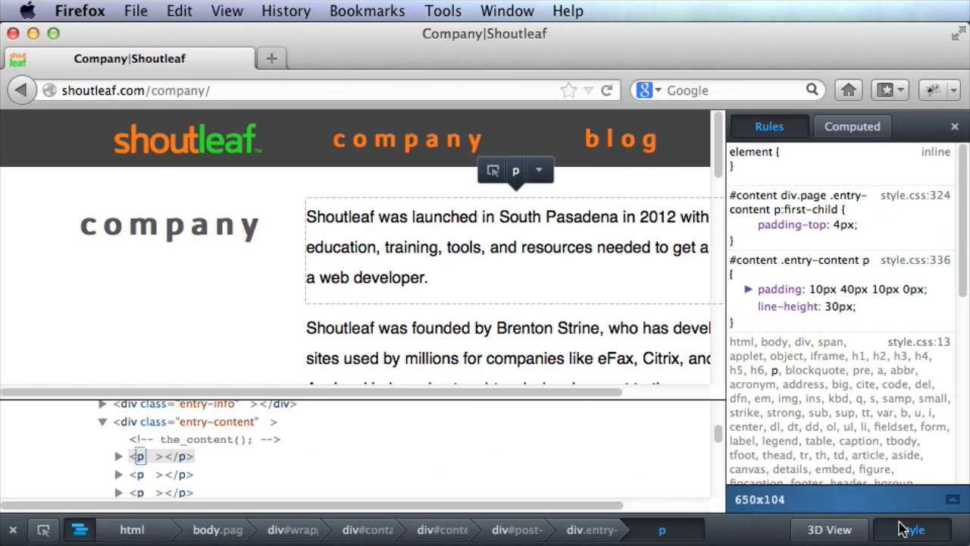
pyautogui.scroll(-1, 806, 461)
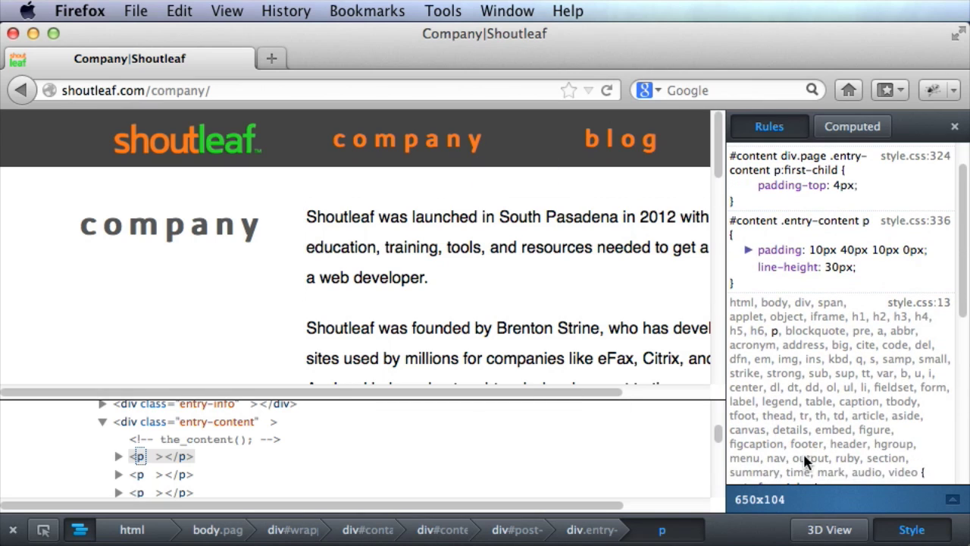
pyautogui.scroll(1, 879, 476)
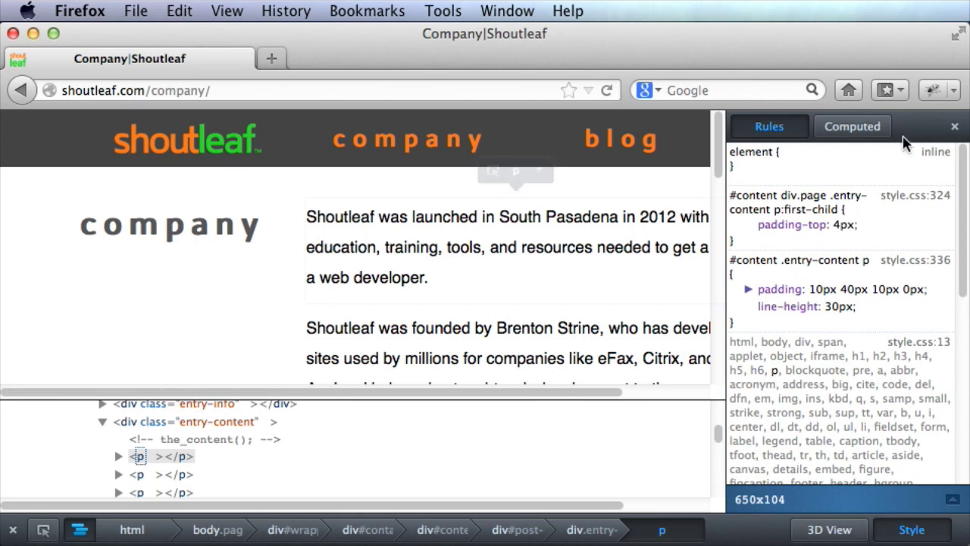
pyautogui.click(955, 126)
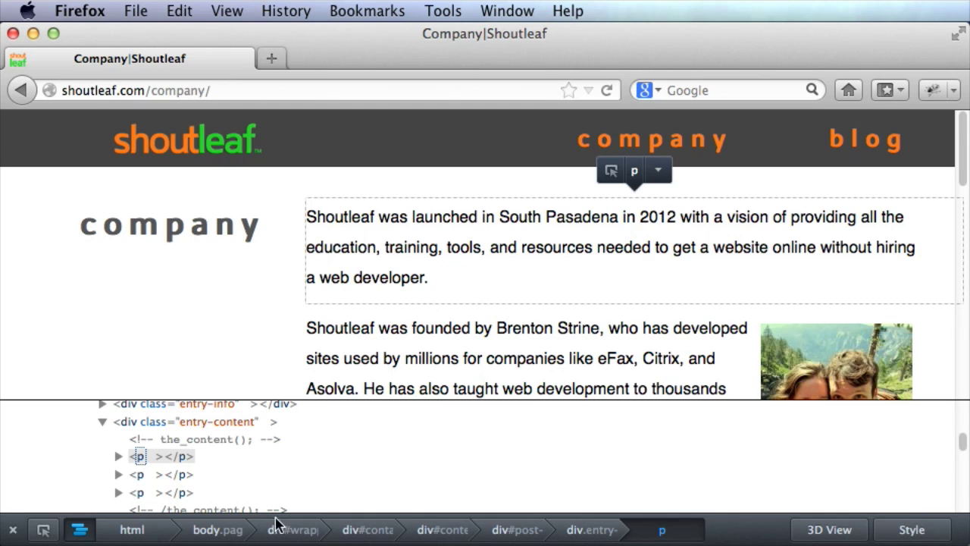
pyautogui.click(78, 530)
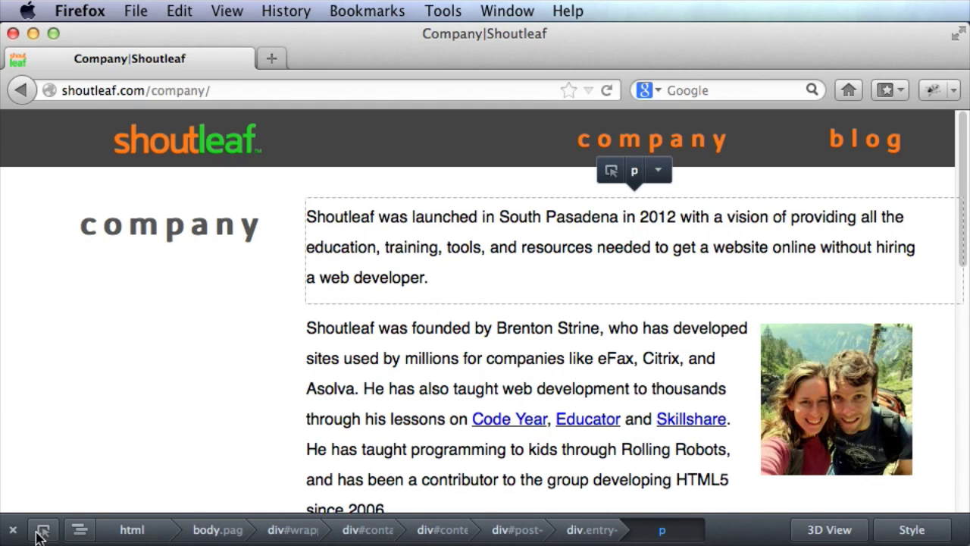
pyautogui.click(13, 531)
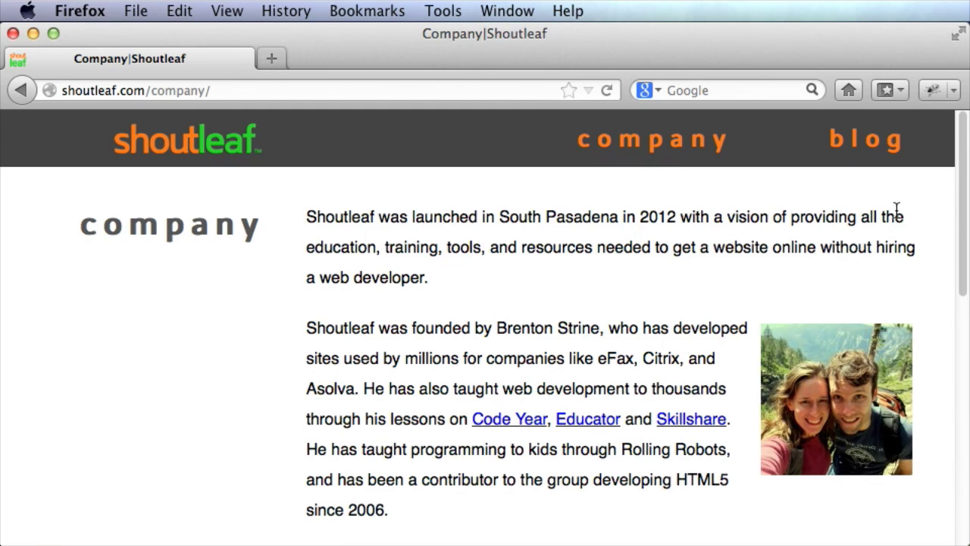